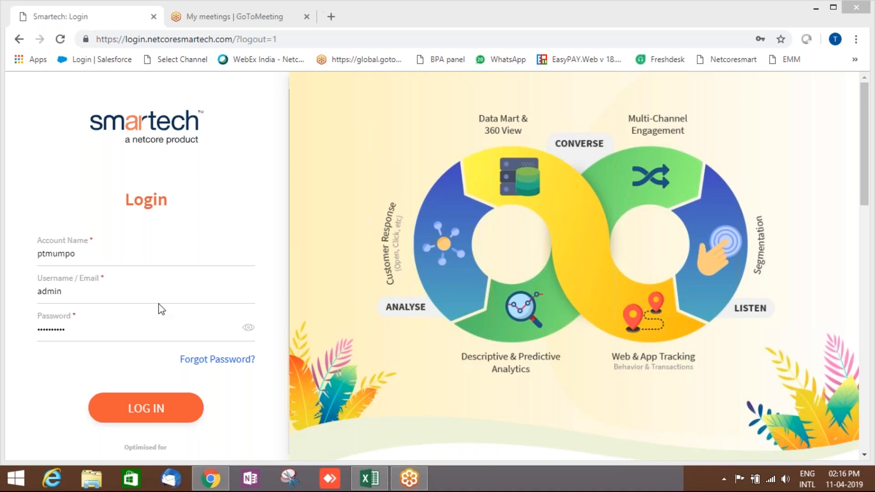
Log in to Smartech with the pre-filled account name, username and password.
click(147, 413)
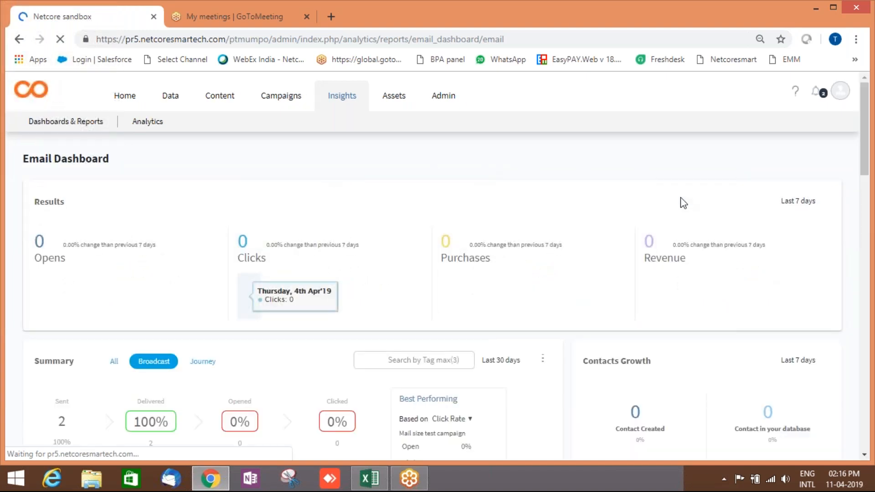
Review the Email Dashboard's Contacts Growth date options, then go to the Campaigns dashboard.
scroll(816, 203, down, 4)
click(812, 171)
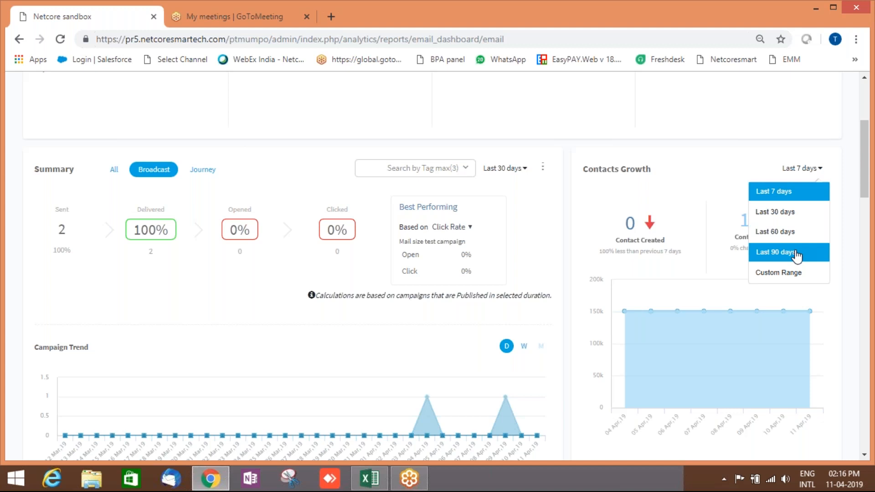
click(868, 103)
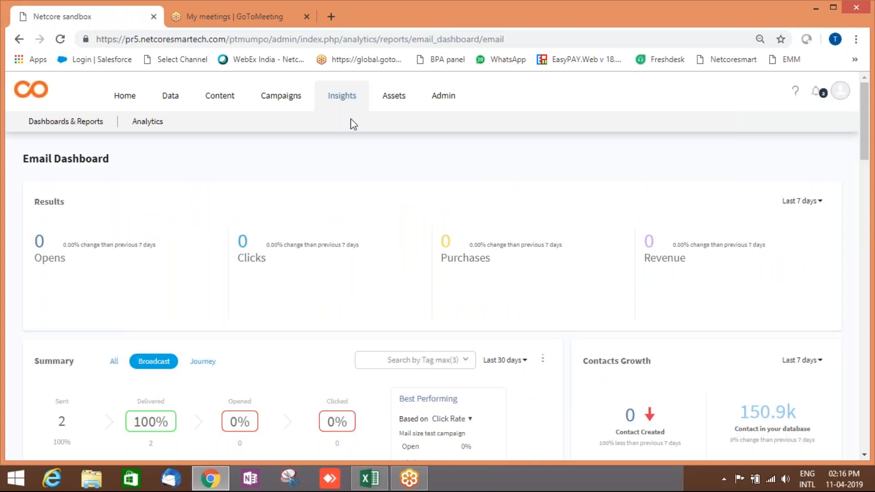
click(292, 99)
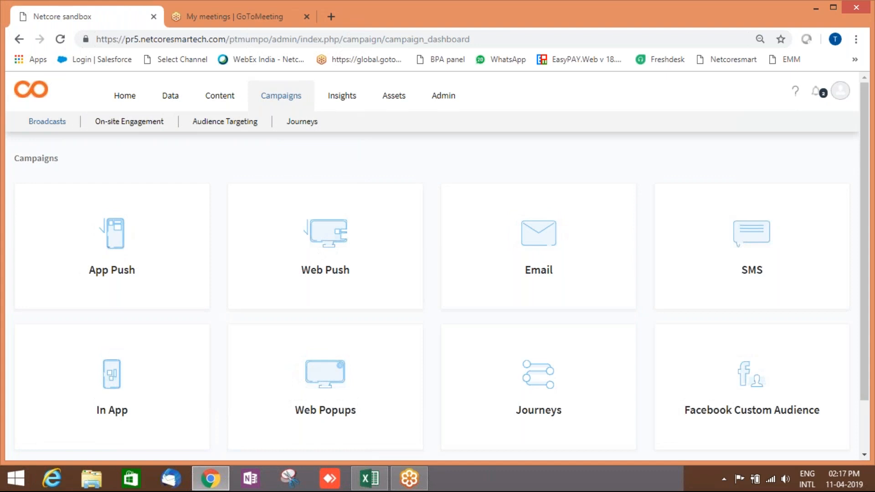
Open the Data Contacts Overview showing 151,225 total and 352 anonymous contacts.
mouse_move(55, 127)
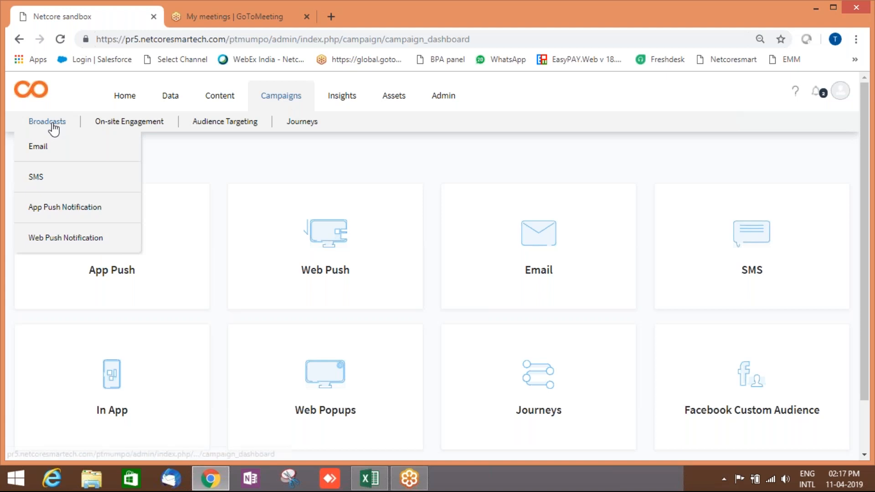
mouse_move(56, 153)
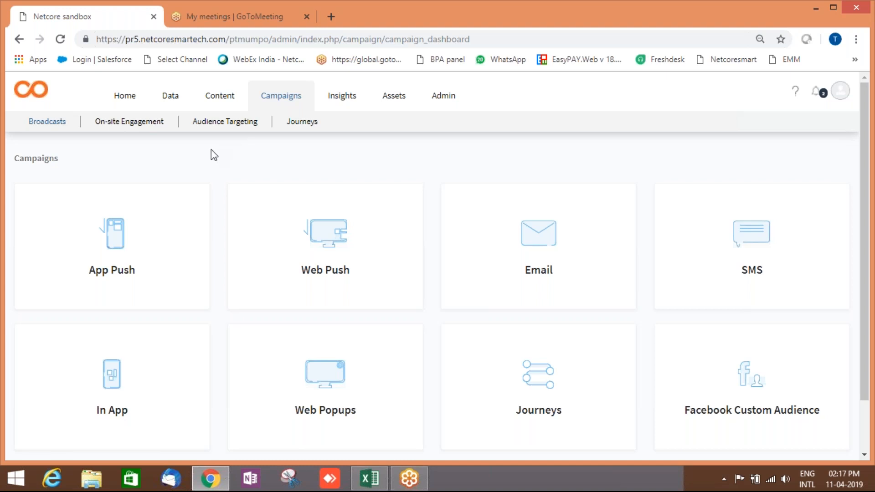
click(173, 99)
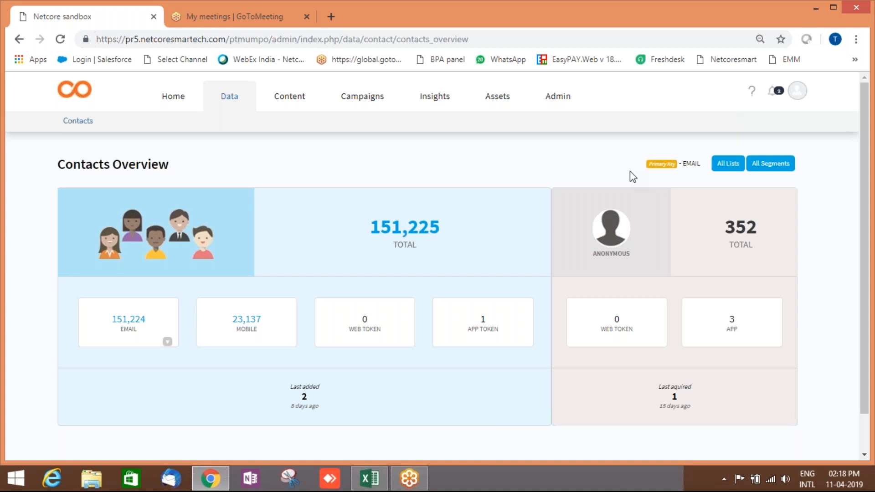
From All Lists, create list 'Demo at 2' with description 'Deal offline'.
click(729, 165)
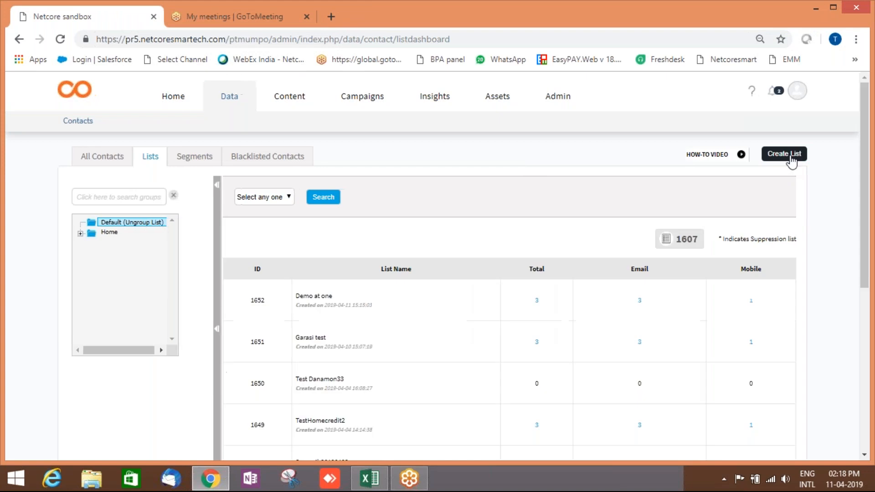
click(792, 161)
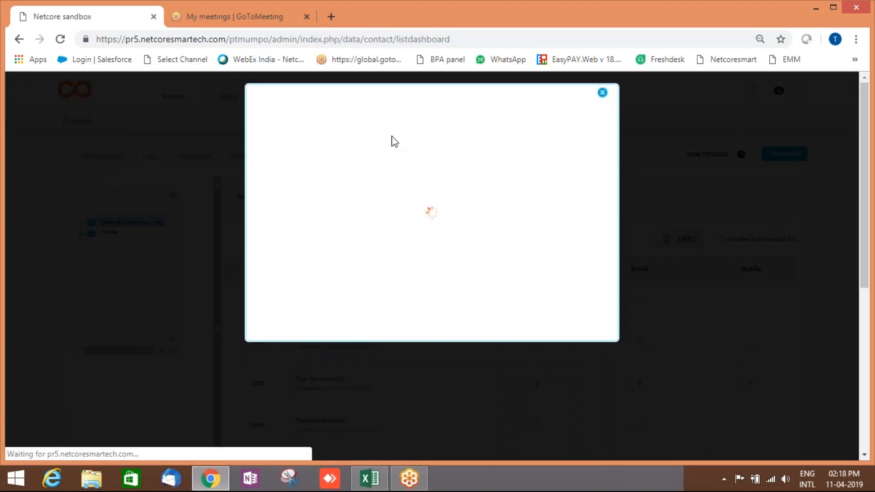
click(396, 149)
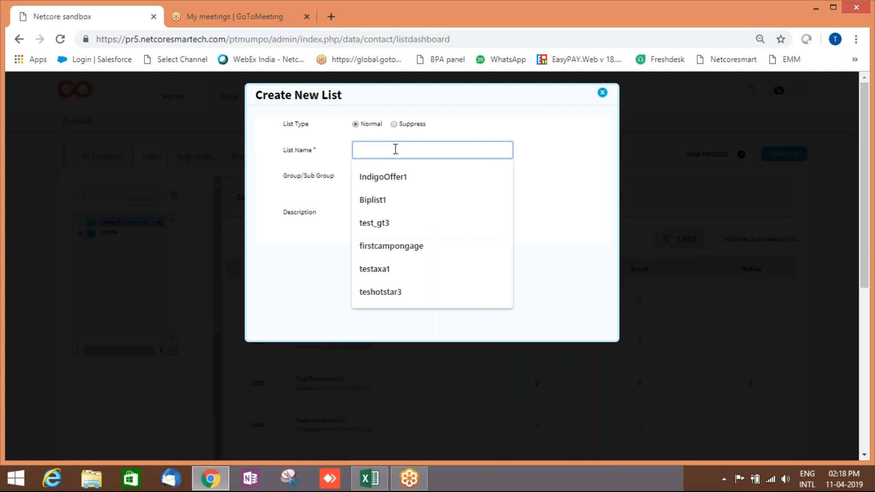
text(De)
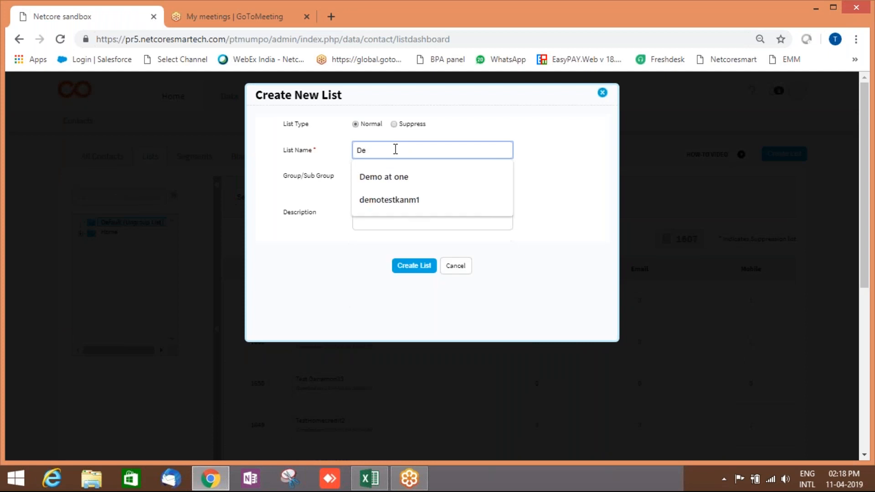
text(mo at 2)
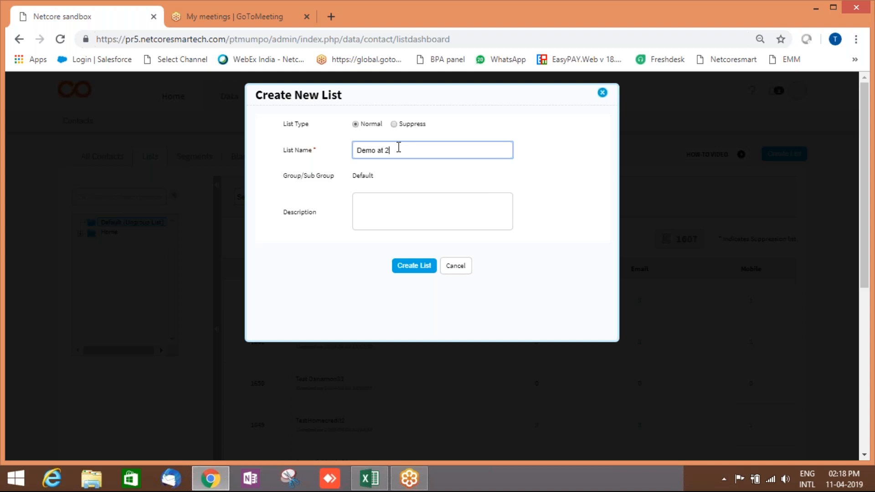
click(386, 213)
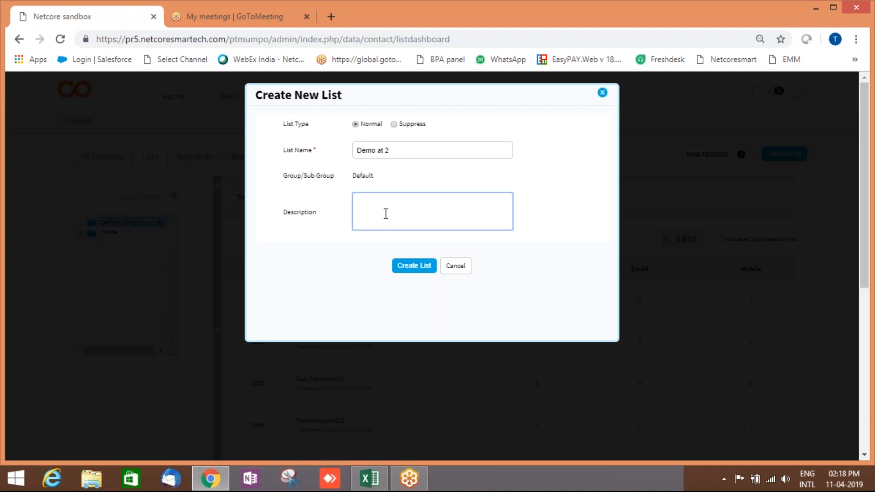
text(Deal offline)
click(409, 272)
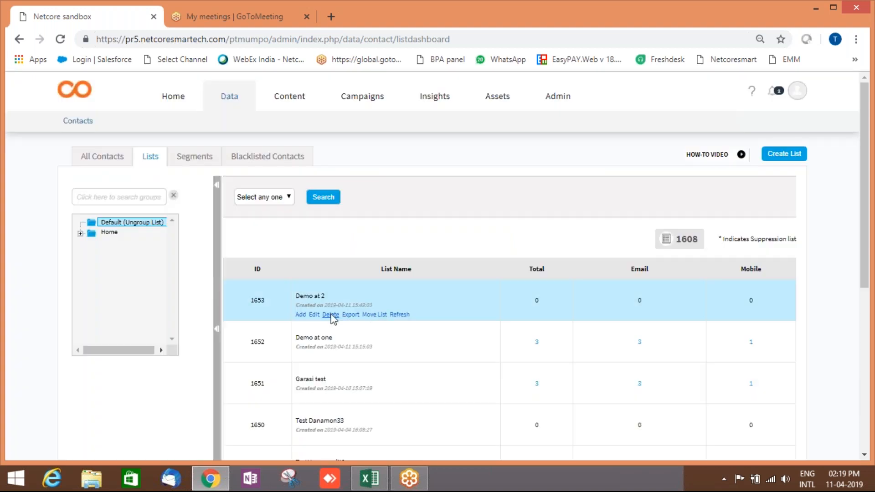
mouse_move(301, 315)
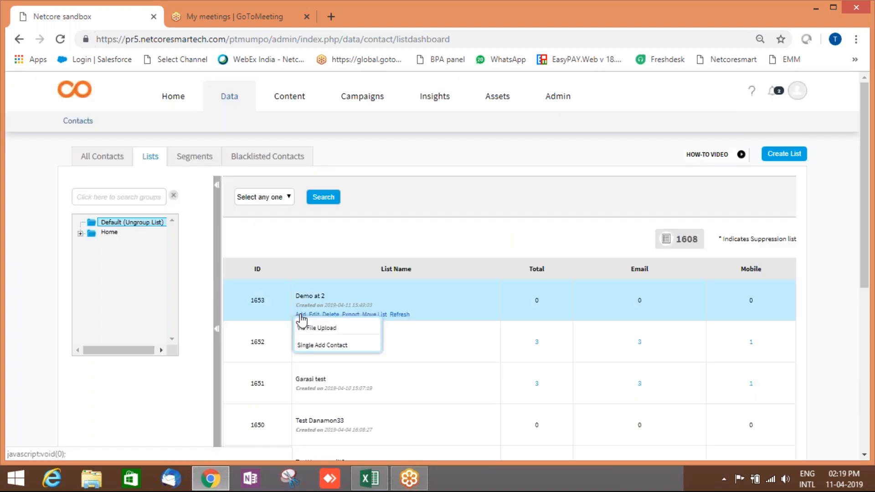
Choose Via File Upload for Demo at 2 and bring up the Data mahindra sheet at A1.
click(318, 330)
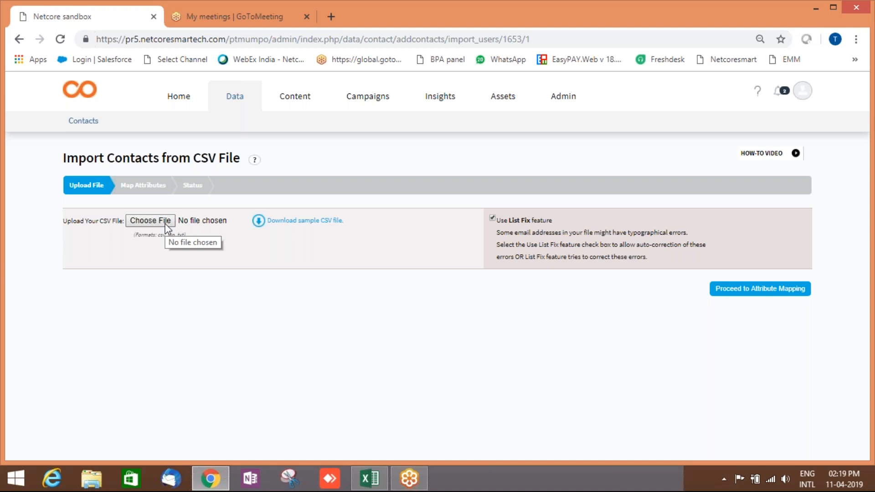
click(370, 481)
click(72, 143)
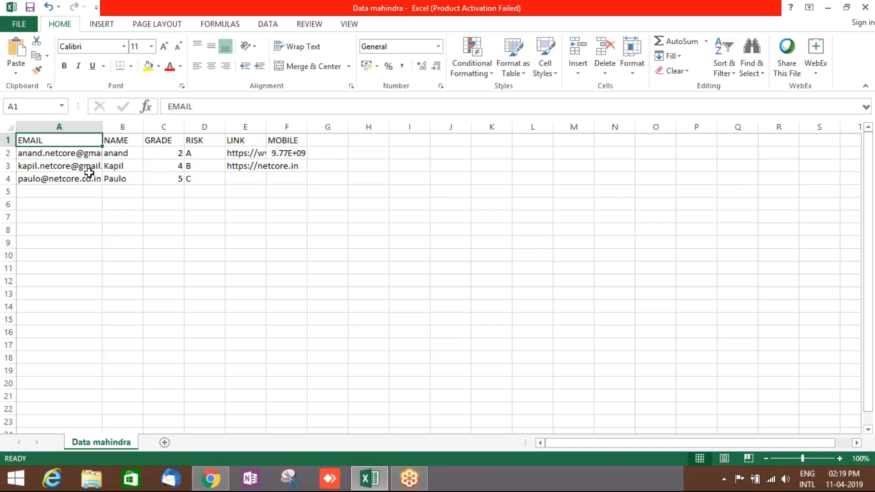
Open the Smartech Contacts Overview in a new browser tab, then return to Data mahindra.
click(214, 487)
right_click(239, 98)
click(264, 108)
click(209, 15)
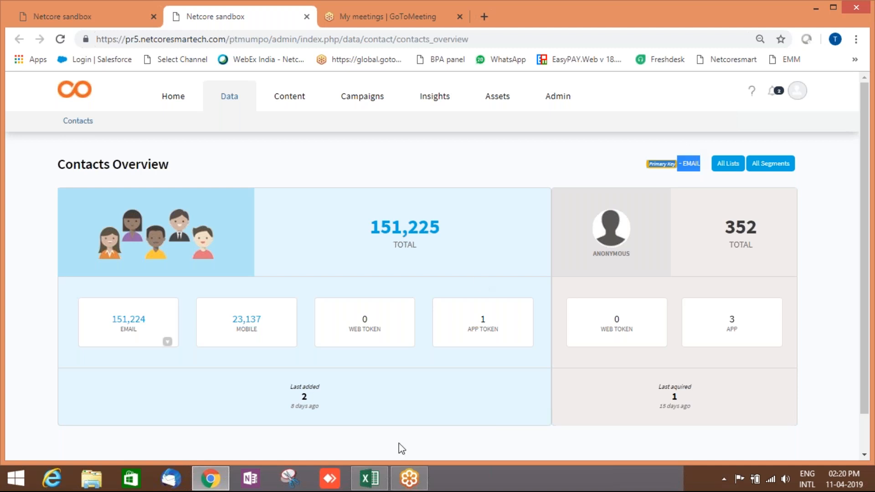
click(388, 482)
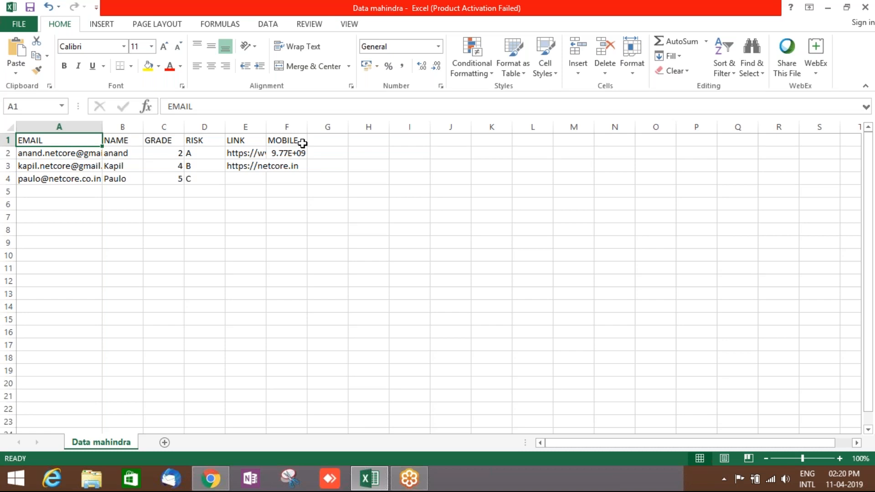
Save Data mahindra to the Desktop as CSV (Comma delimited), replacing the file and keeping the format.
click(188, 271)
click(325, 258)
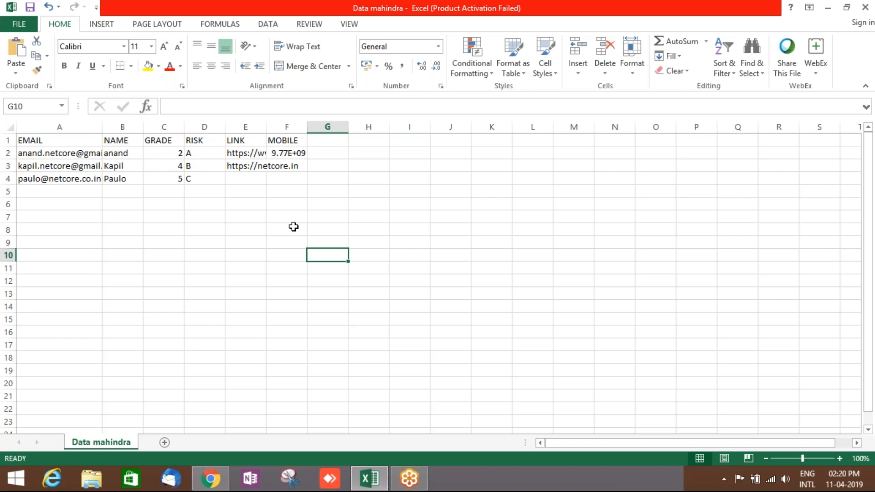
click(391, 217)
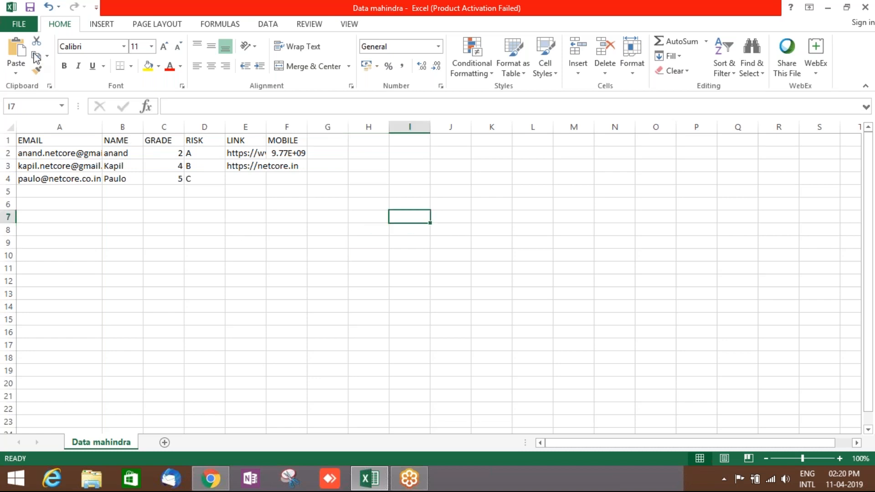
click(19, 25)
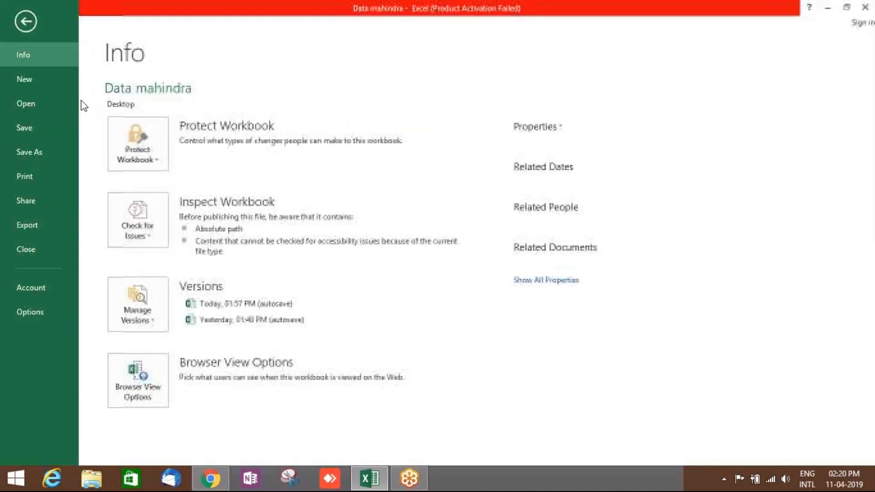
click(44, 155)
click(360, 136)
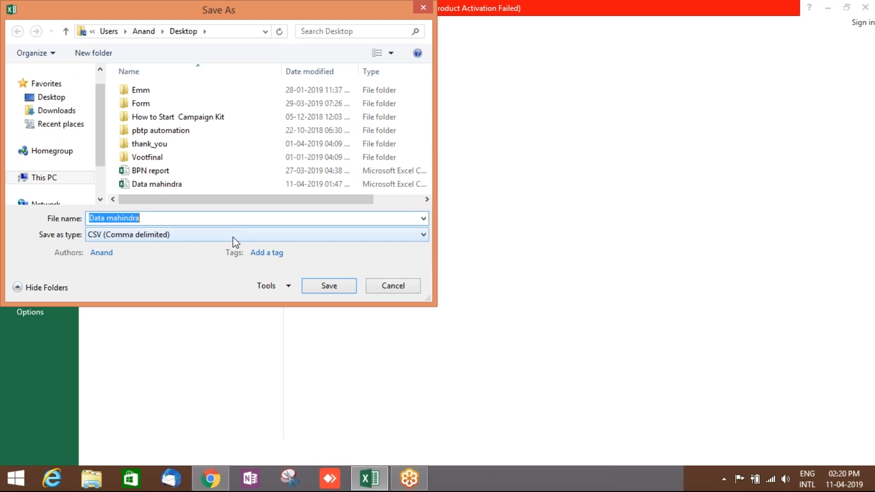
click(234, 236)
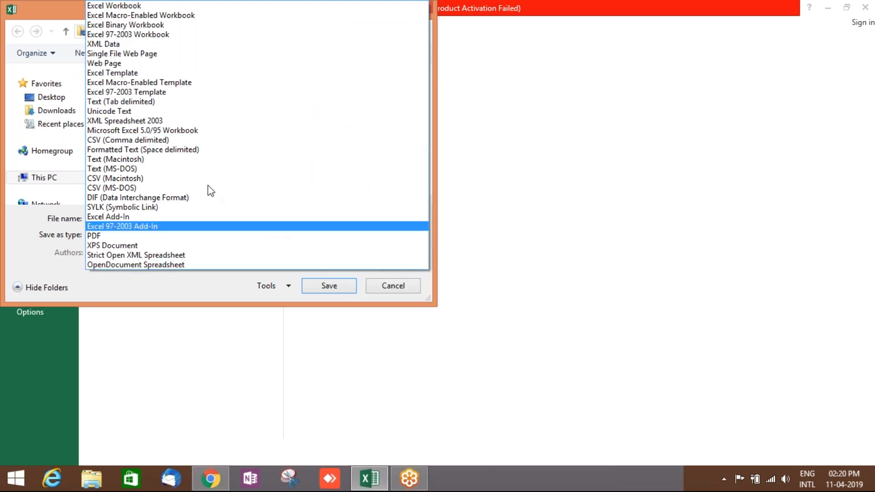
click(180, 140)
click(313, 287)
click(473, 244)
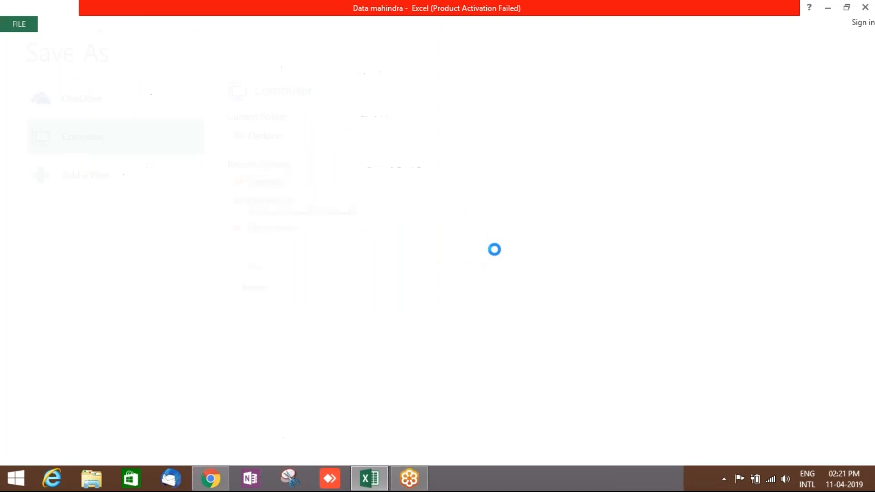
click(385, 275)
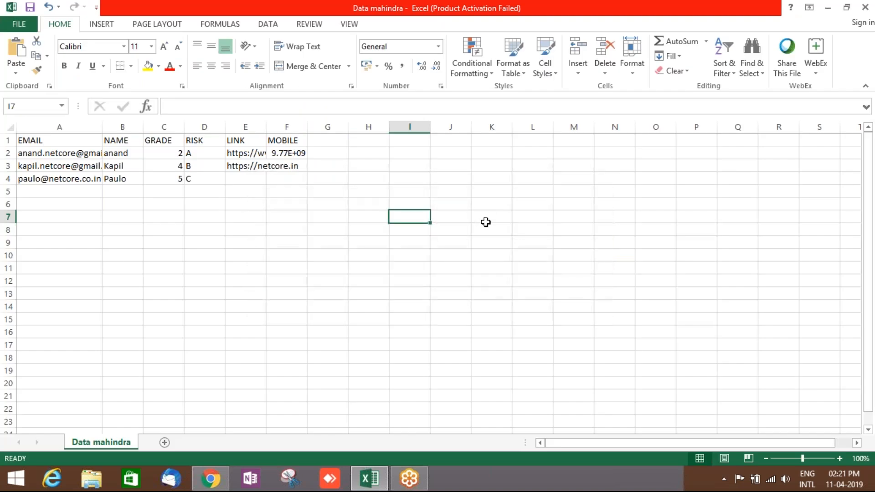
click(210, 479)
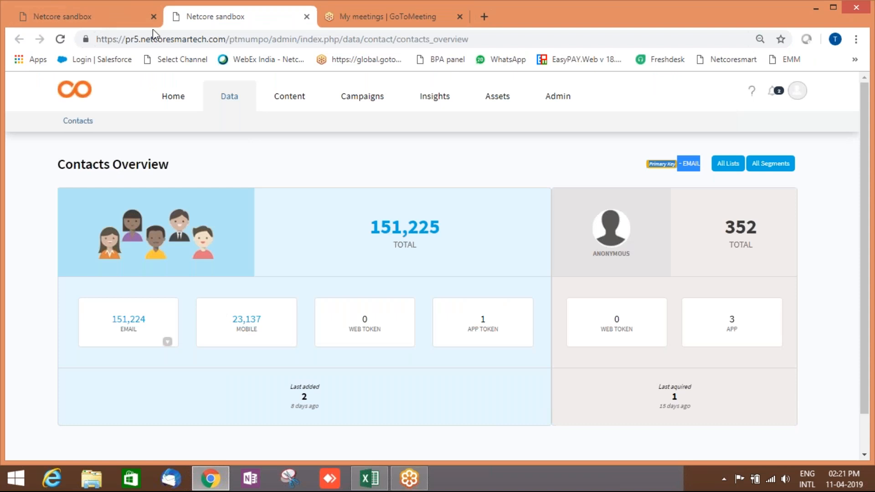
Attach Data mahindra.csv from the Desktop as the import file and proceed to attribute mapping.
click(96, 14)
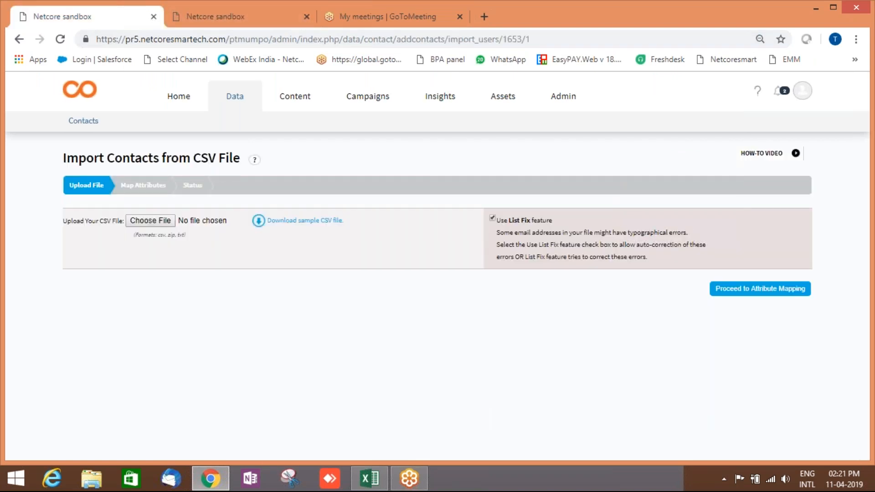
click(160, 221)
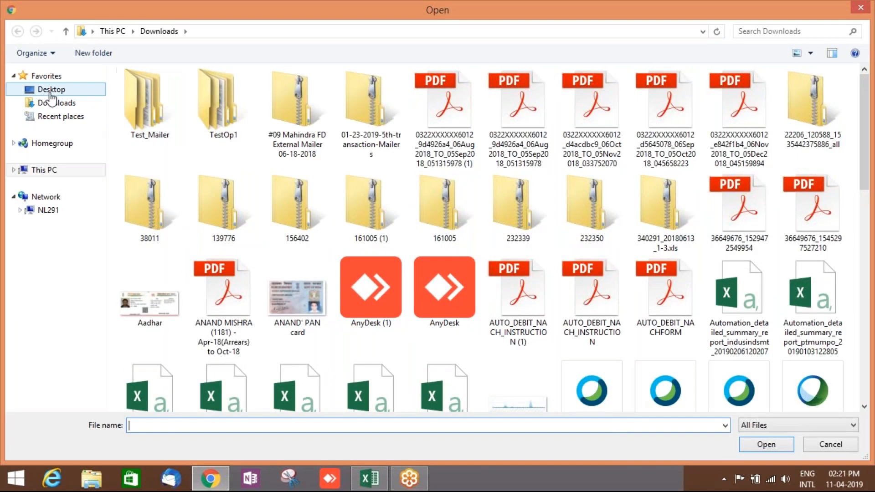
click(52, 91)
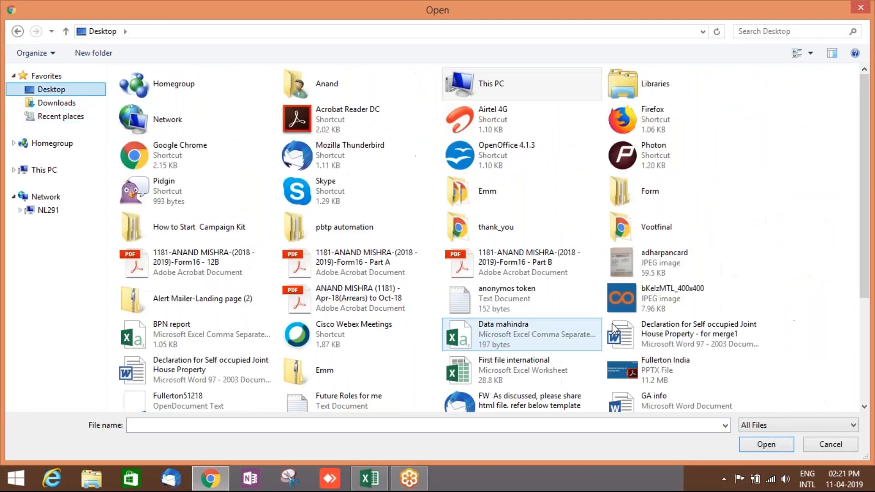
click(527, 345)
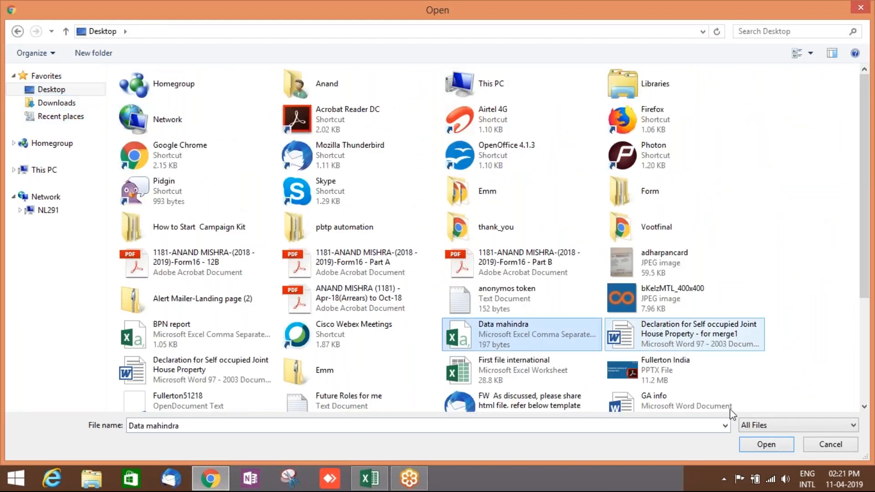
click(769, 444)
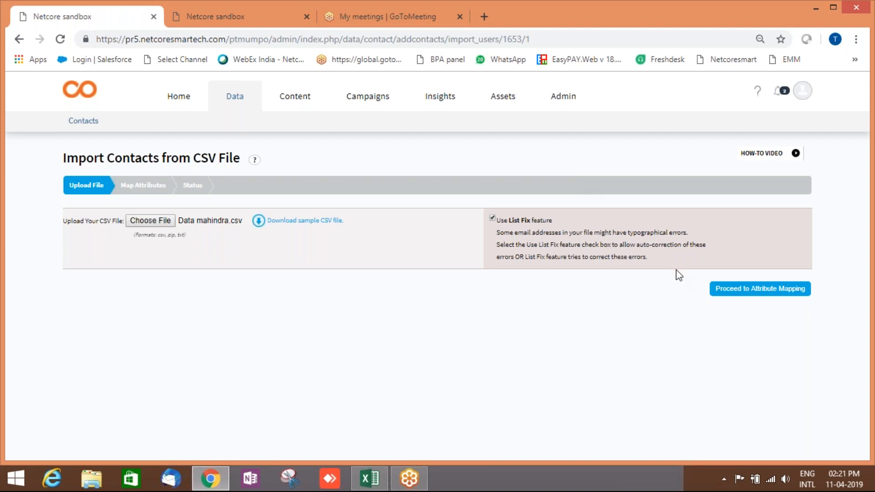
click(767, 296)
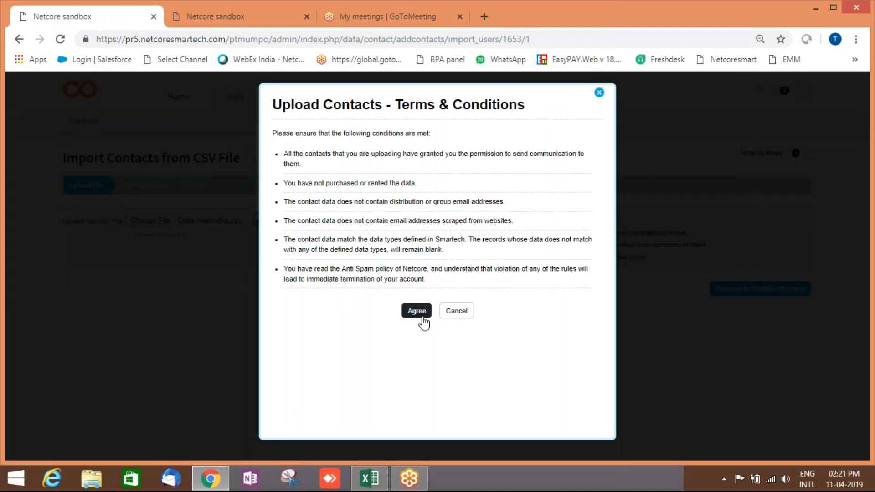
Agree to the upload terms and compare the spreadsheet's columns with the mapping page.
click(417, 314)
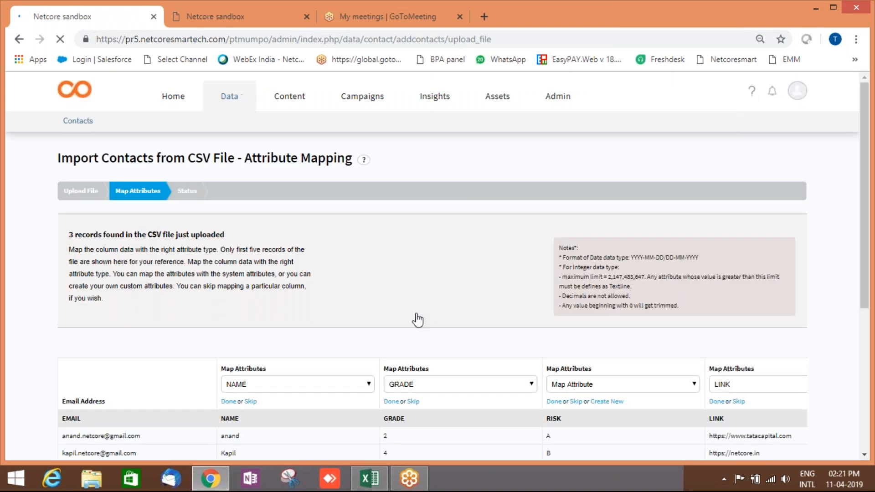
scroll(437, 324, down, 5)
scroll(592, 319, down, 1)
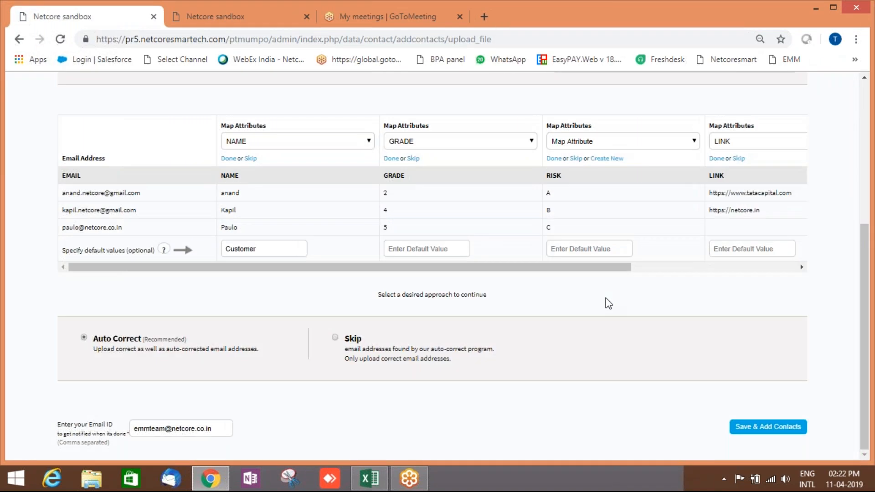
scroll(609, 304, up, 1)
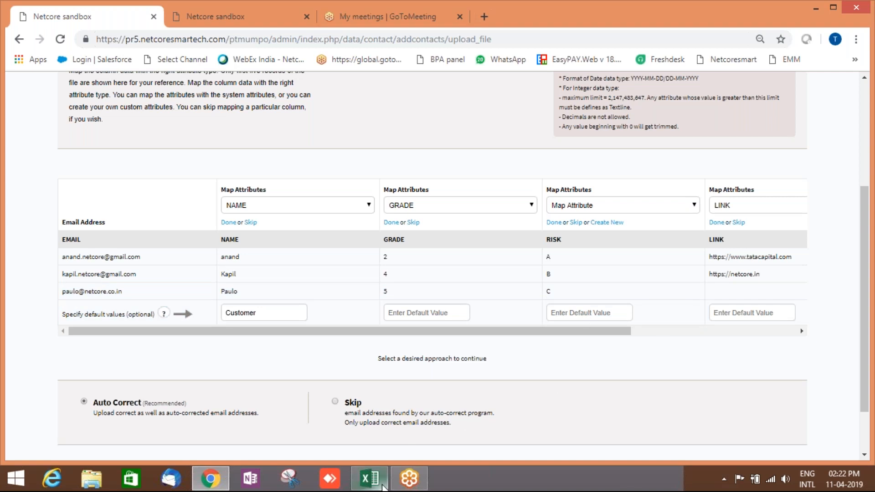
mouse_move(385, 487)
click(387, 426)
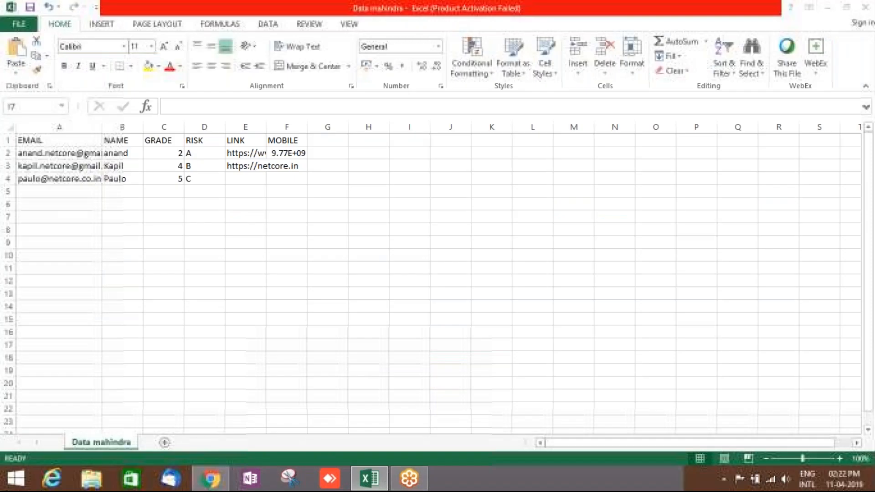
click(222, 483)
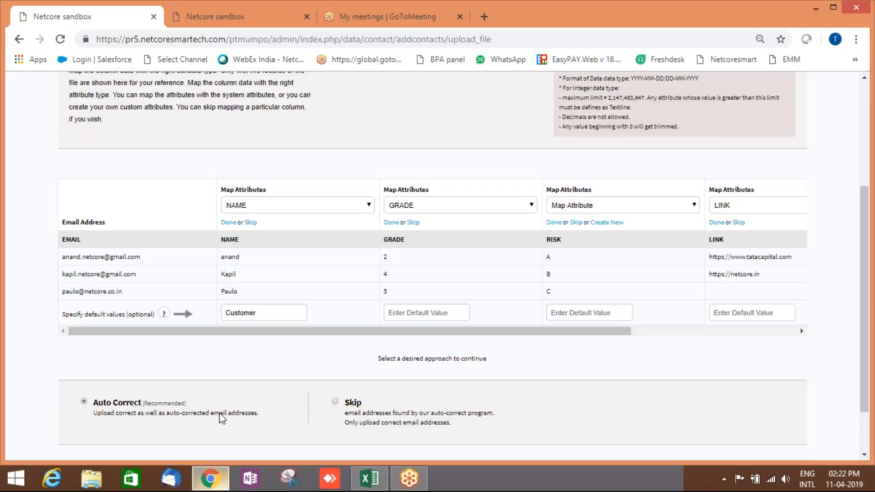
Skip the RISK column rather than creating a new attribute, then Save & Add Contacts.
click(609, 223)
click(597, 206)
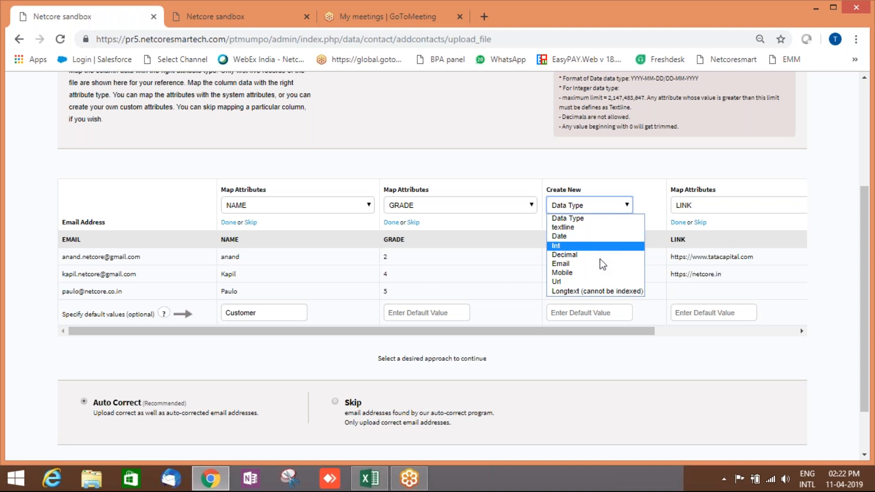
click(526, 166)
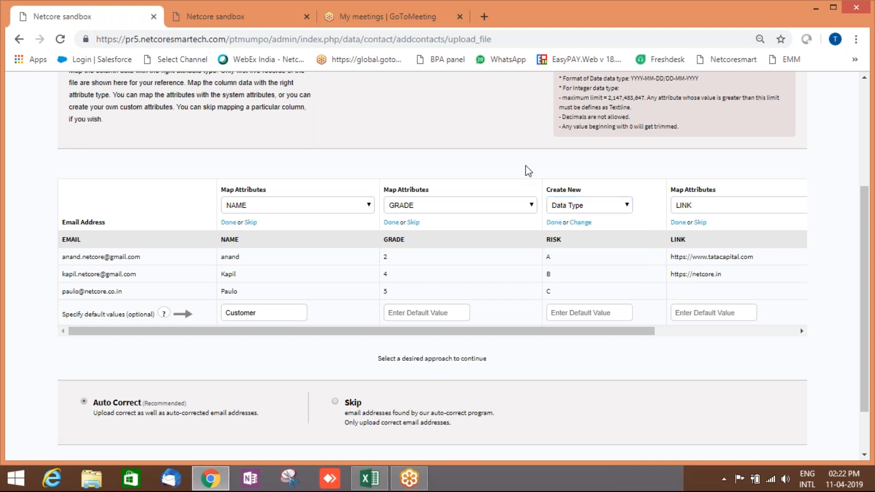
click(581, 223)
click(577, 223)
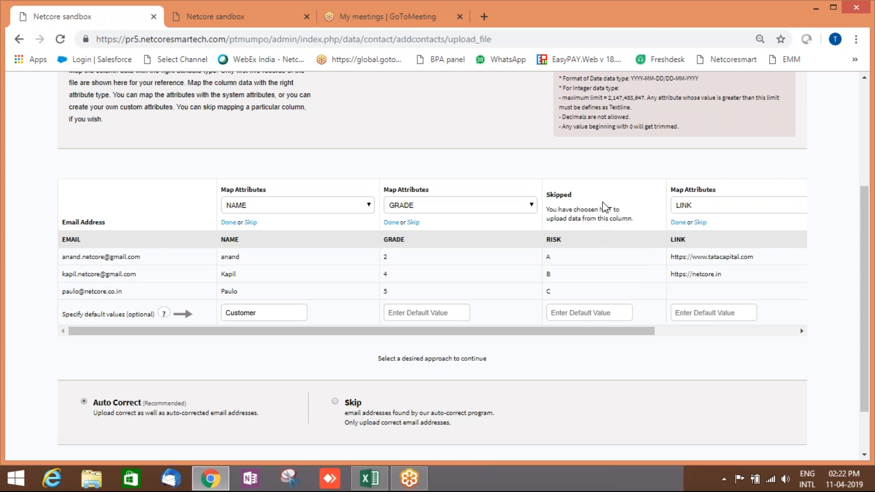
scroll(605, 208, down, 2)
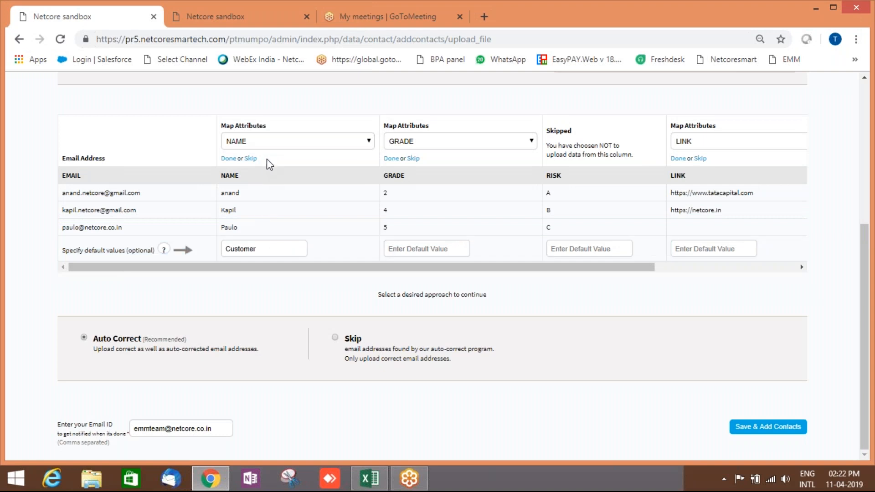
click(273, 249)
drag(273, 248, 213, 246)
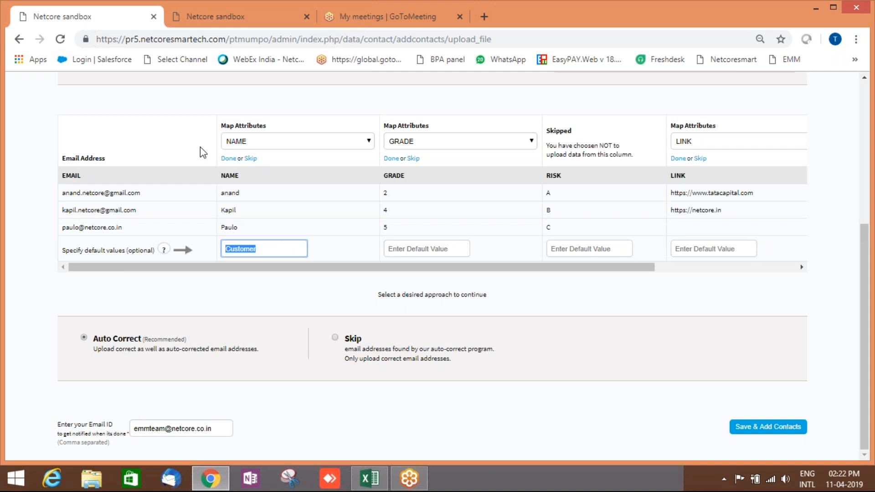
click(550, 297)
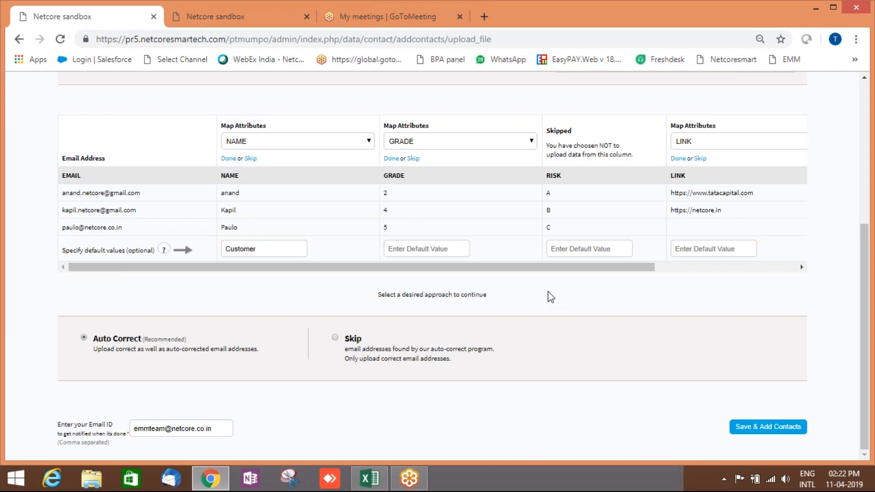
click(764, 430)
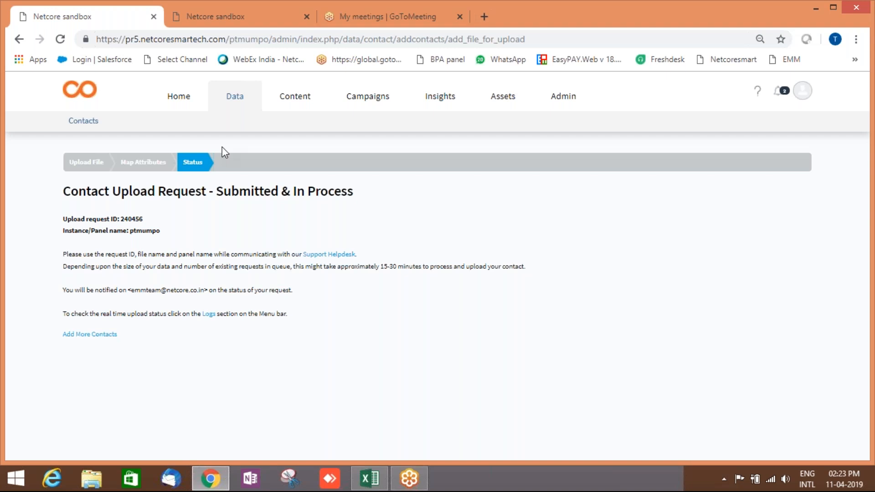
From Content, start a new Email template via Create Template and select the Template's Name field.
click(294, 104)
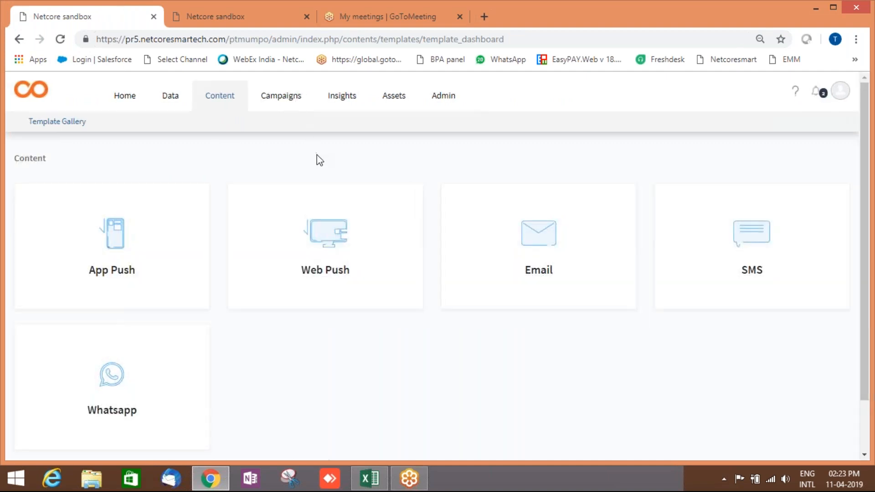
scroll(492, 189, down, 2)
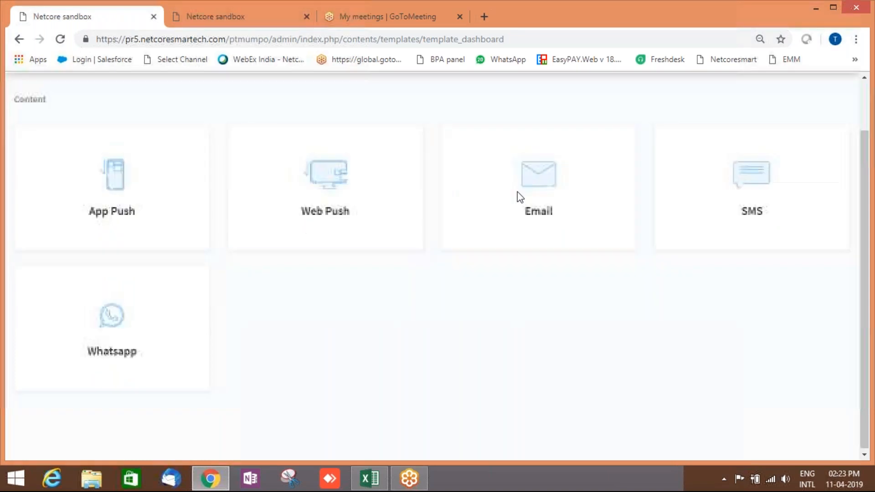
mouse_move(550, 182)
scroll(520, 165, up, 2)
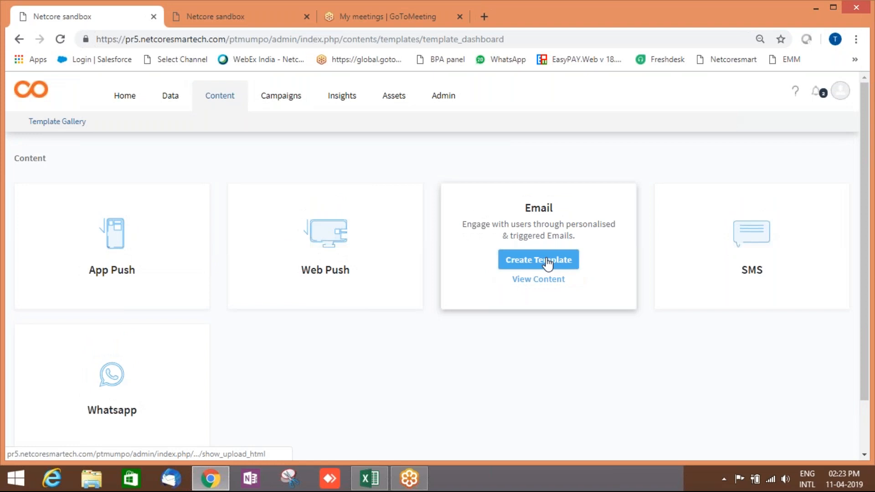
click(548, 263)
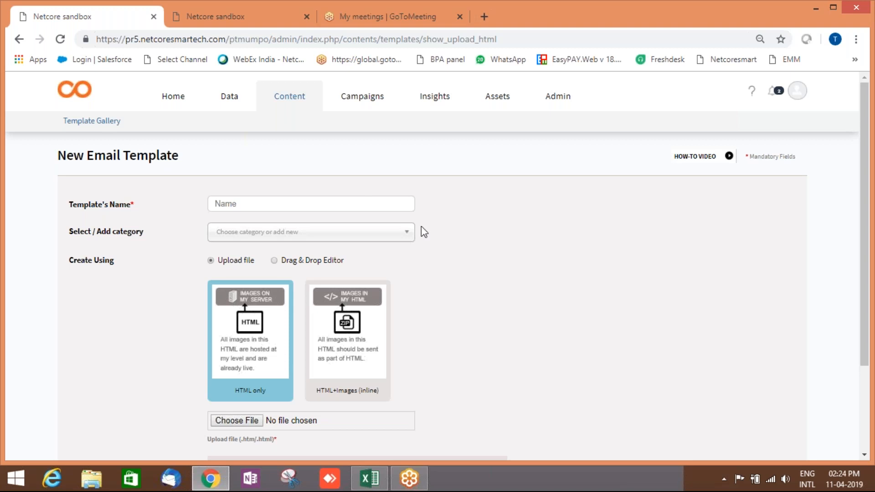
click(328, 203)
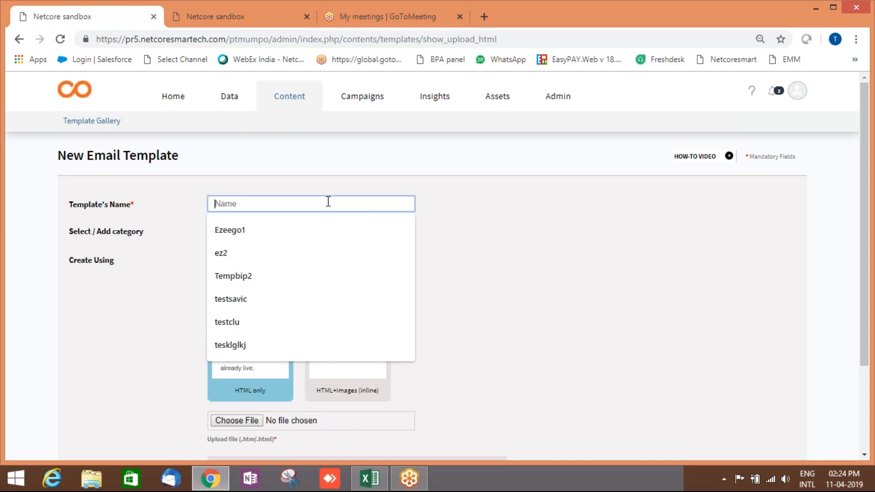
Name the template 'Test html2' and file it under a new 'Testing demo' category.
text(Test)
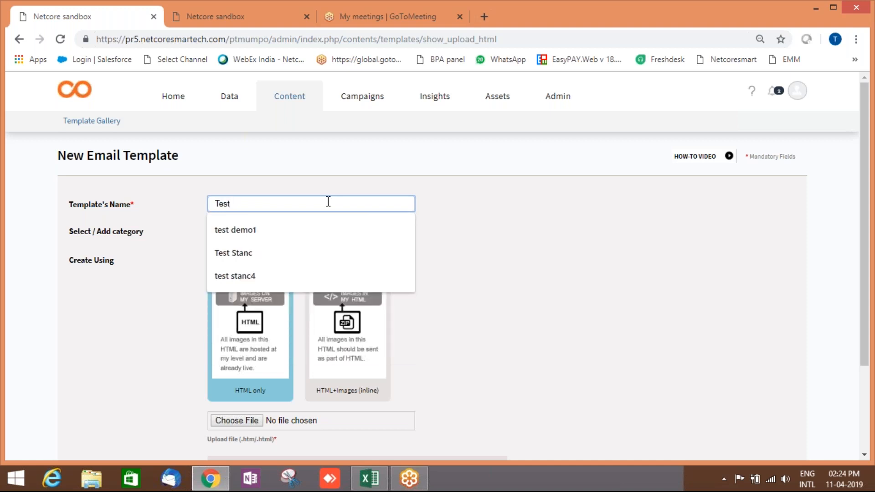
text( html2)
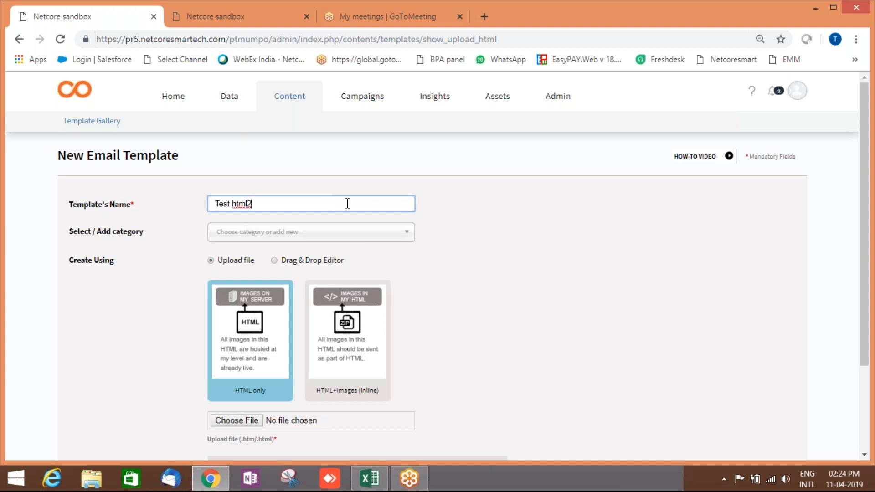
click(347, 234)
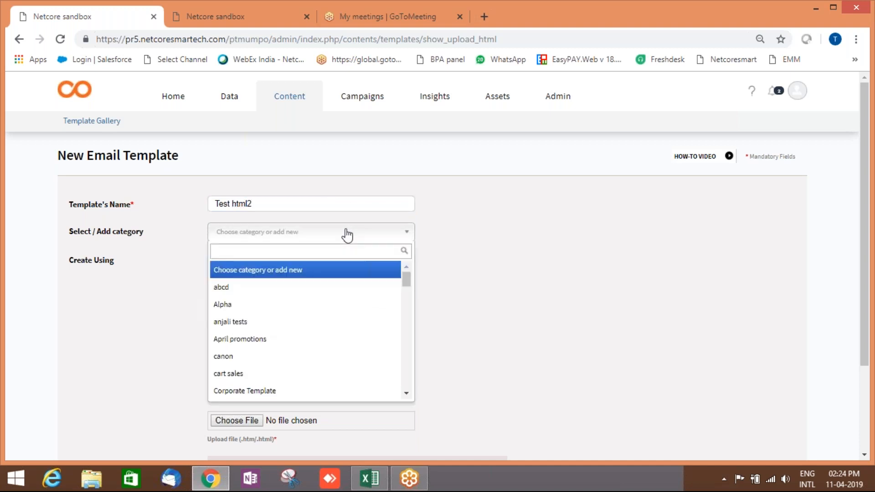
scroll(329, 329, down, 5)
scroll(333, 354, down, 5)
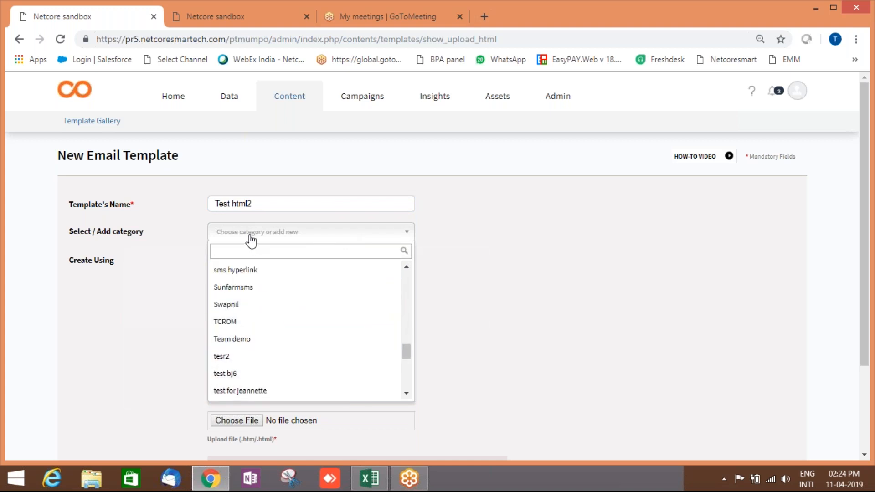
text(Te)
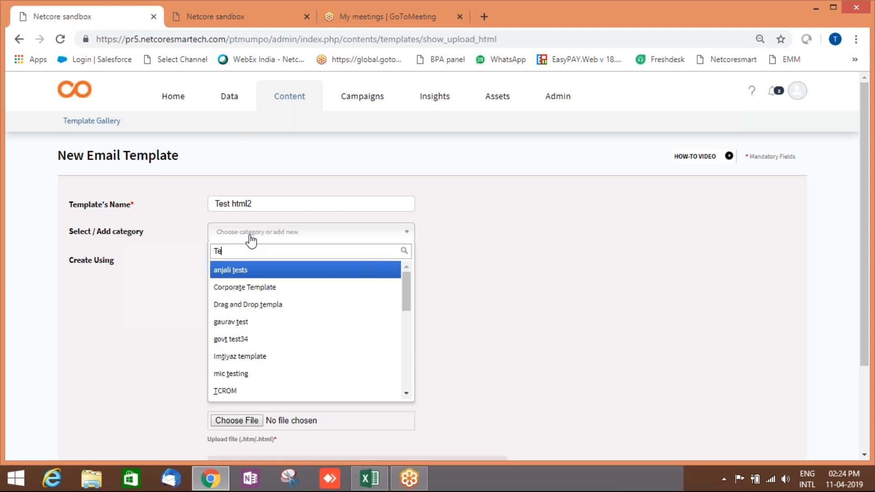
text(sting)
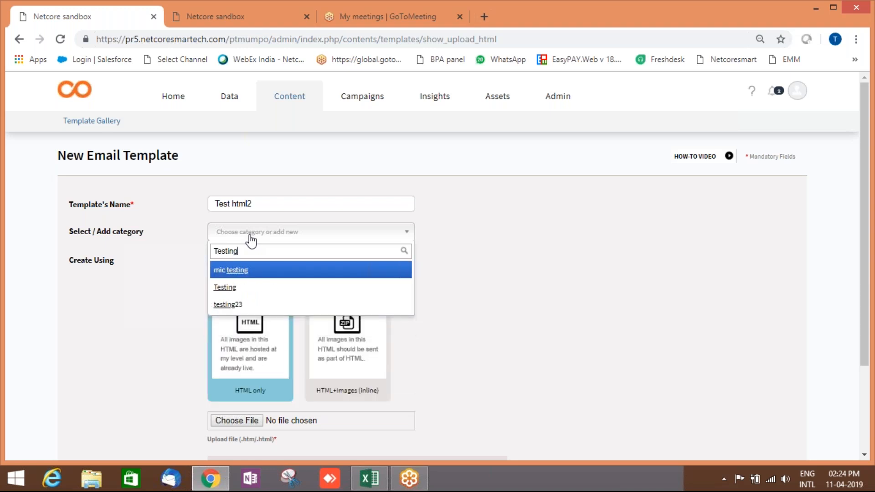
text( demo)
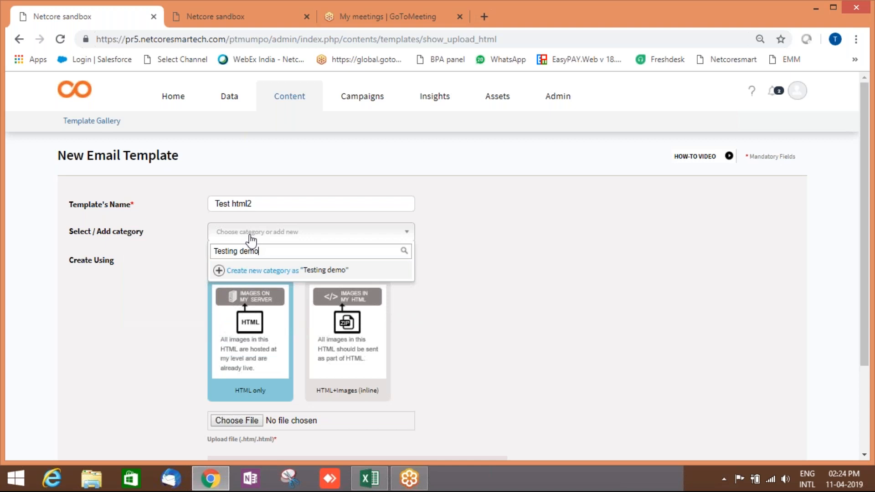
click(251, 274)
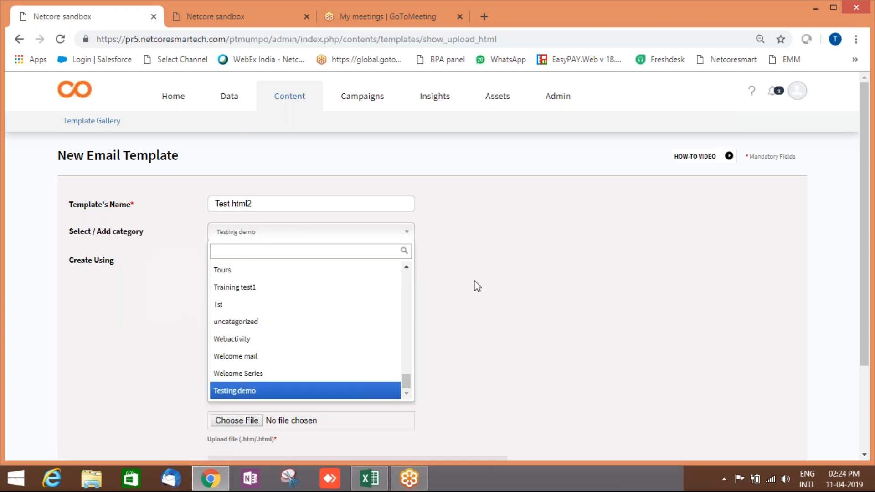
click(273, 395)
click(474, 319)
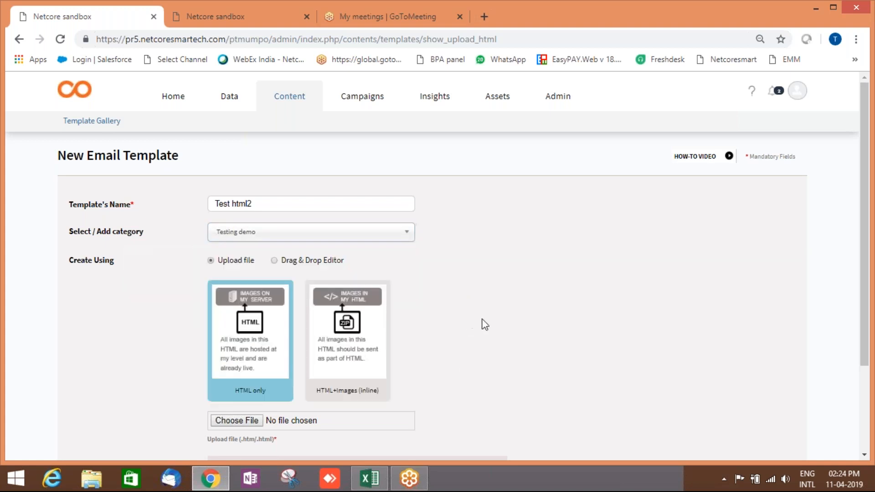
scroll(518, 332, down, 3)
Settle on the HTML only upload type for the template.
click(338, 230)
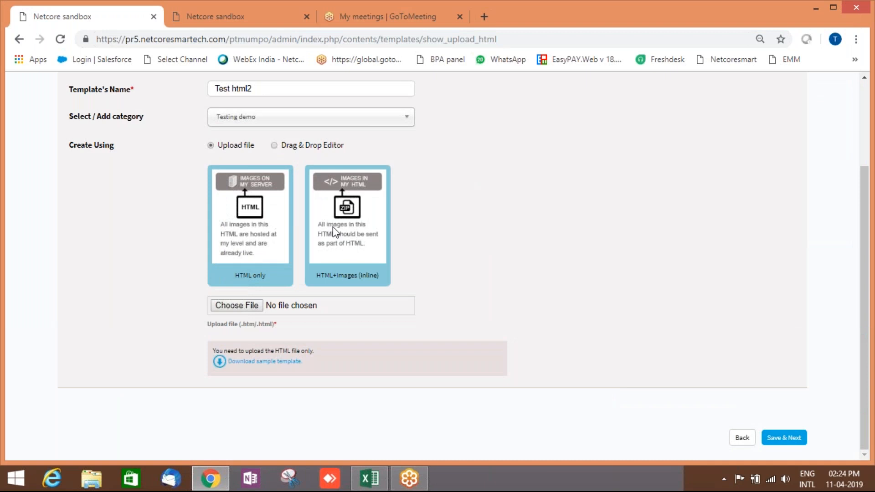
click(356, 238)
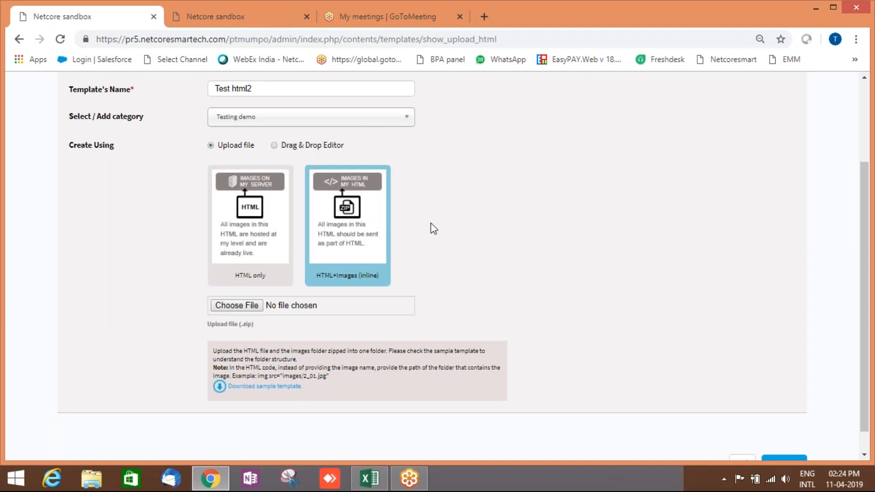
click(245, 231)
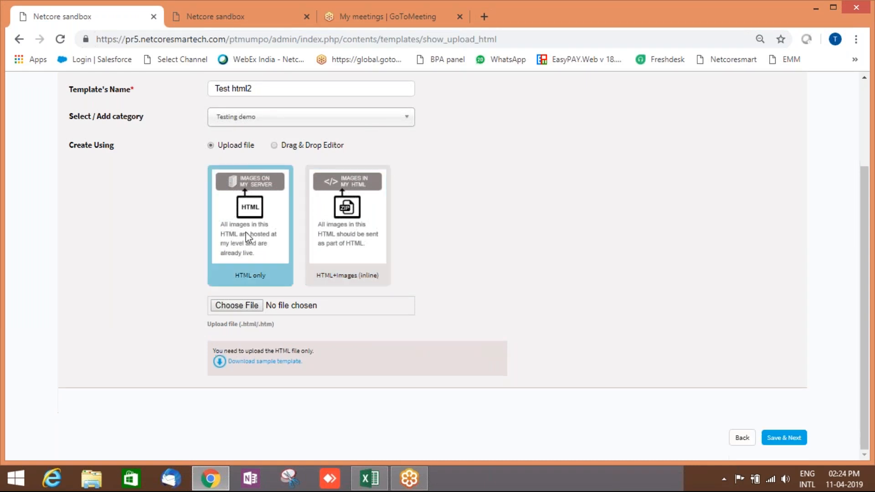
click(371, 234)
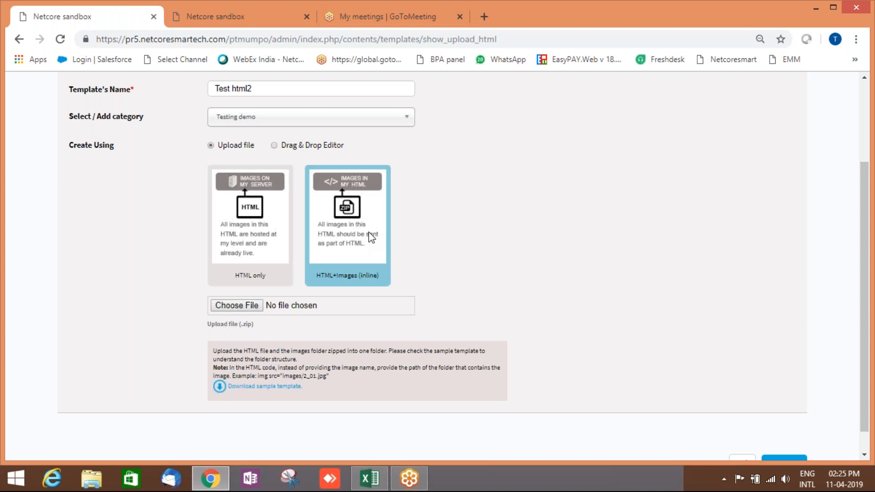
scroll(492, 222, down, 1)
click(287, 219)
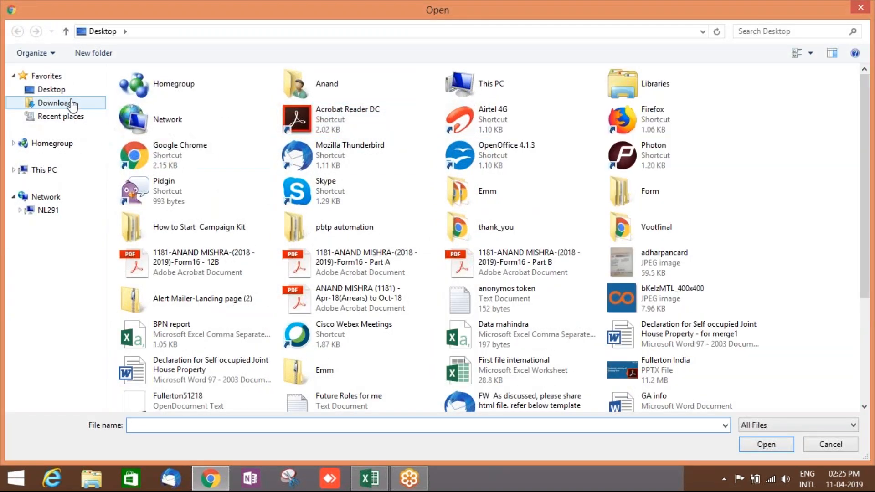
Pick Test_Mailer (1).html from Downloads after searching 'tes', and upload it.
click(73, 103)
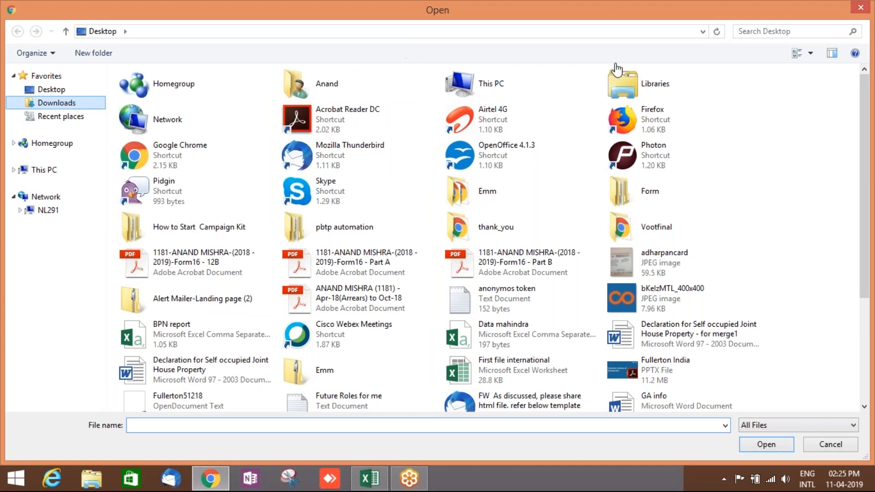
click(752, 32)
text(test)
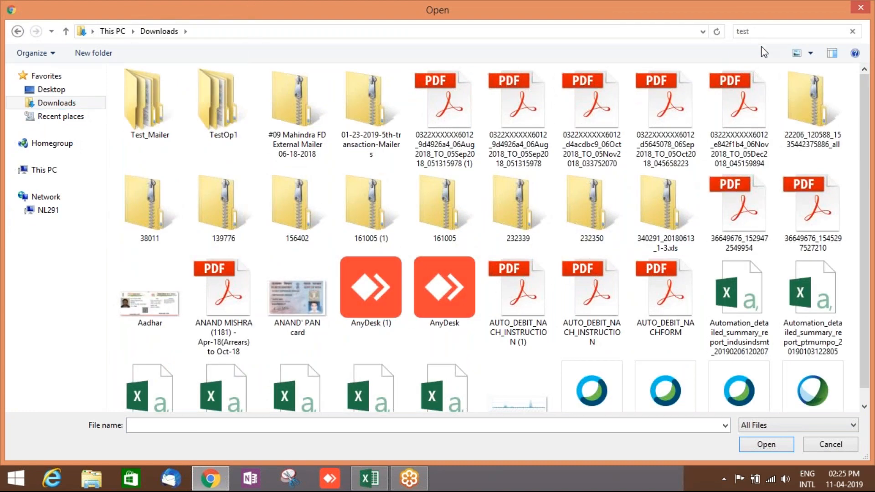
click(298, 104)
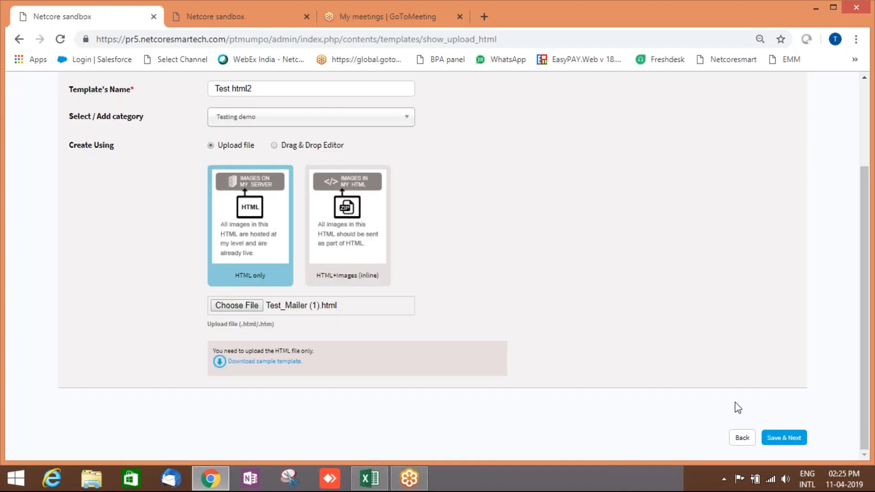
click(775, 438)
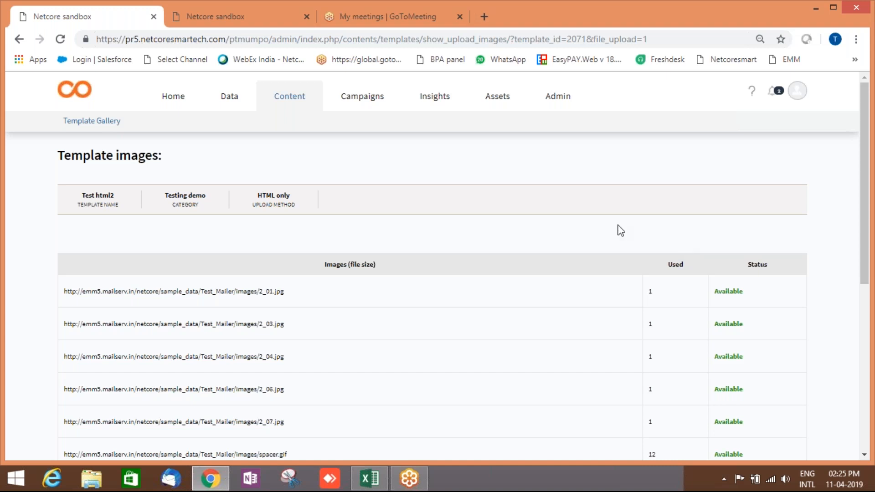
Check that every Test_Mailer image in the Template images table is Available, then open the preview.
scroll(621, 231, down, 4)
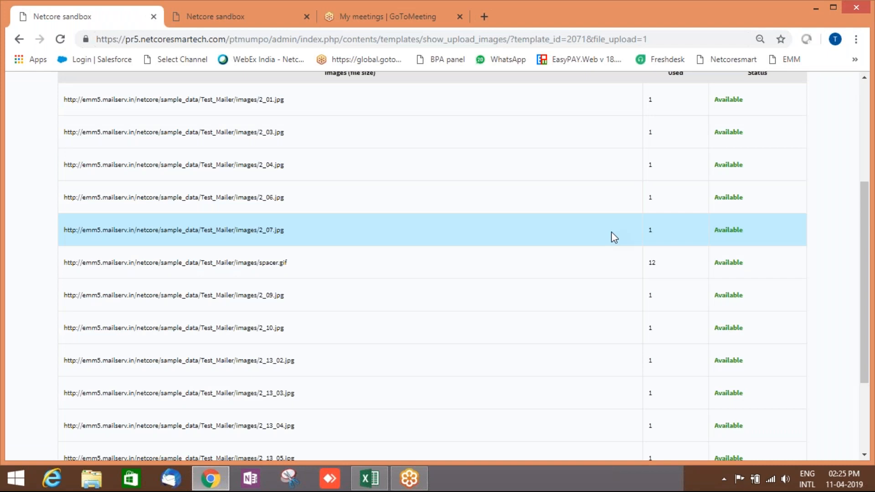
scroll(617, 250, down, 3)
drag(294, 233, 62, 233)
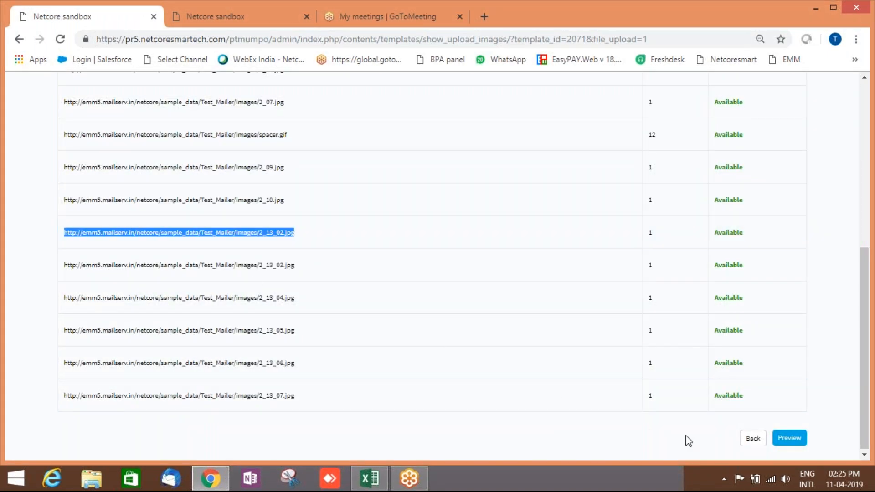
click(795, 439)
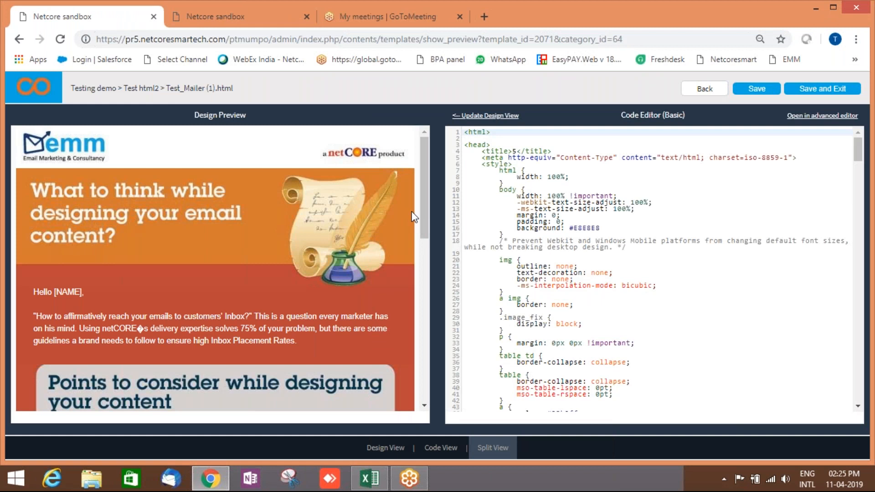
Scroll the Design Preview to look over the rendered email design.
scroll(412, 217, down, 10)
scroll(415, 218, up, 10)
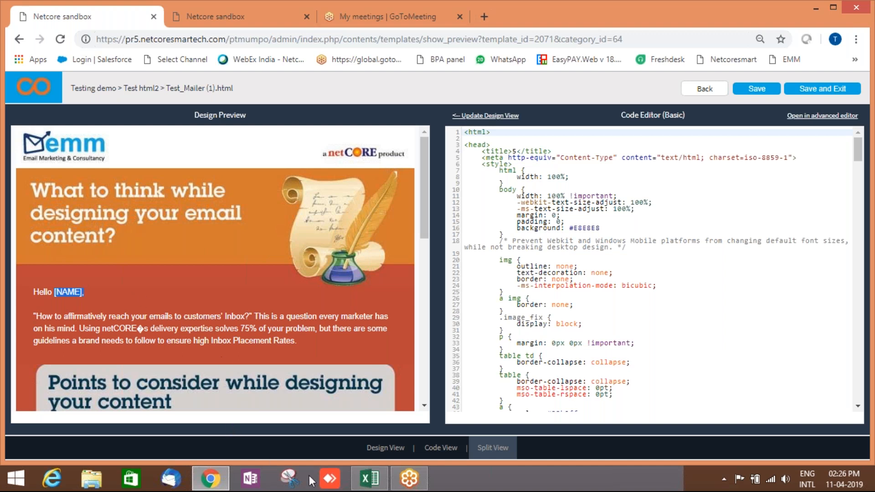
click(370, 484)
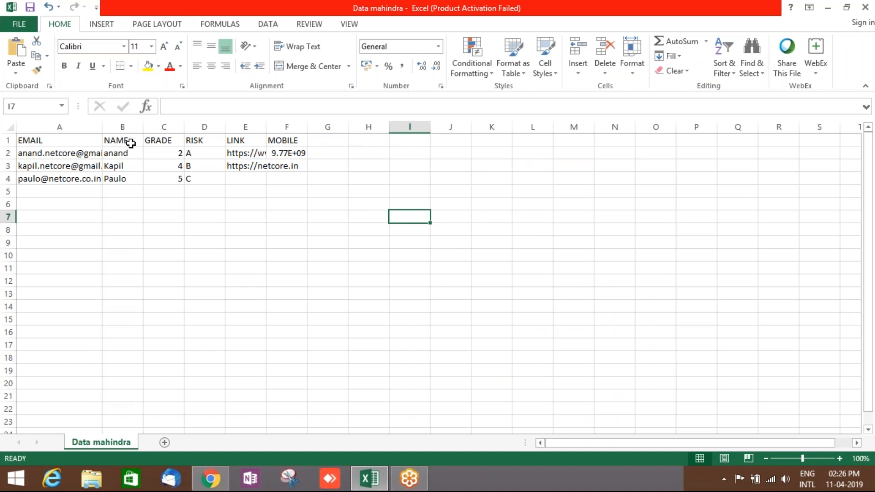
click(131, 143)
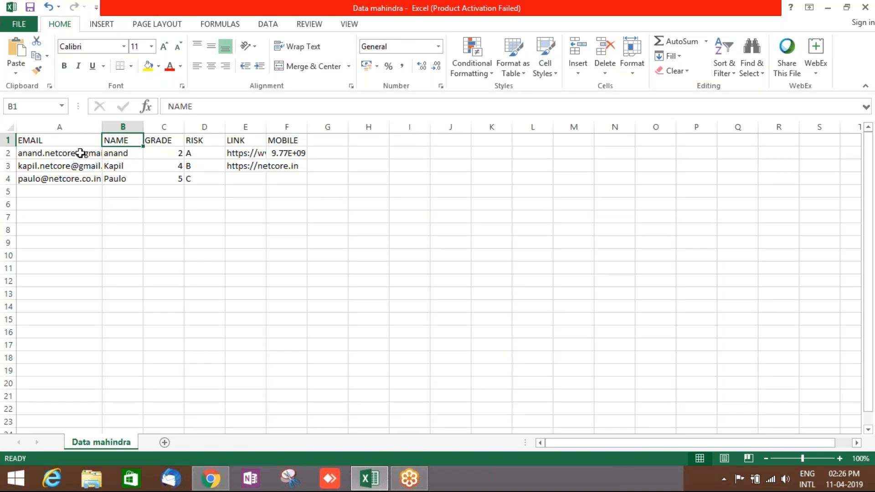
click(210, 478)
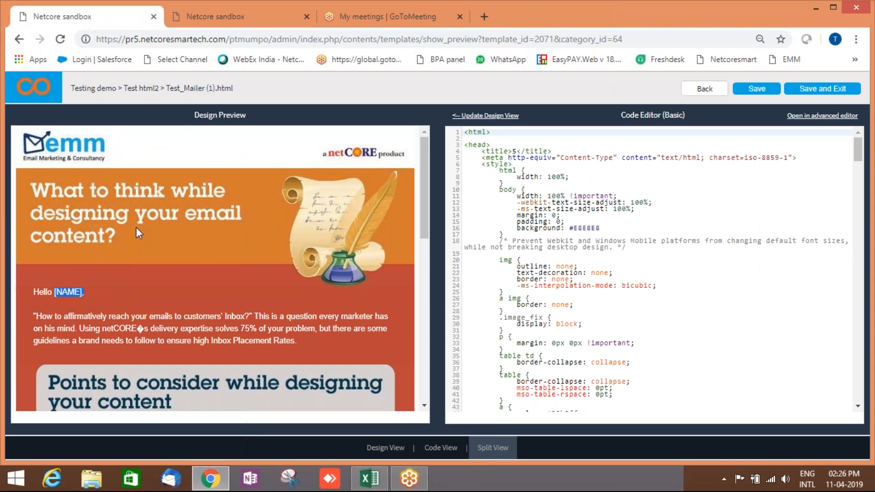
click(84, 294)
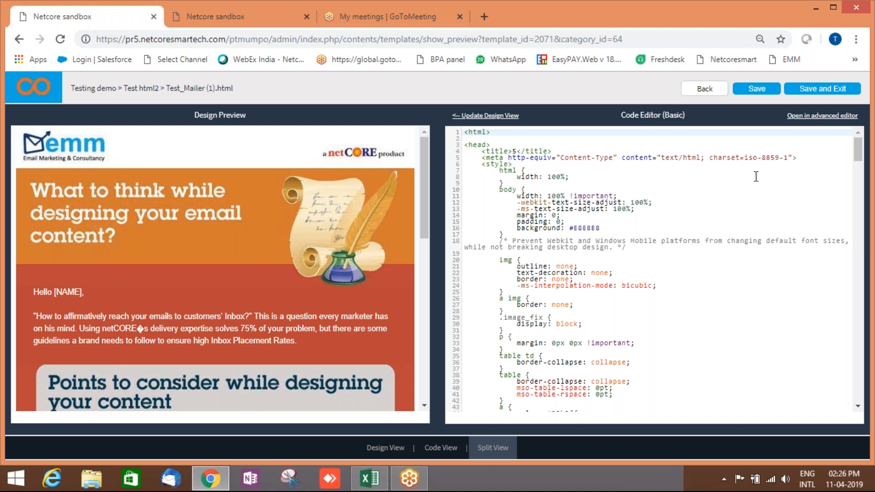
scroll(756, 179, down, 4)
scroll(716, 182, up, 4)
In the advanced editor, change the greeting 'Hello' to 'Dear' before [NAME].
click(829, 117)
click(499, 111)
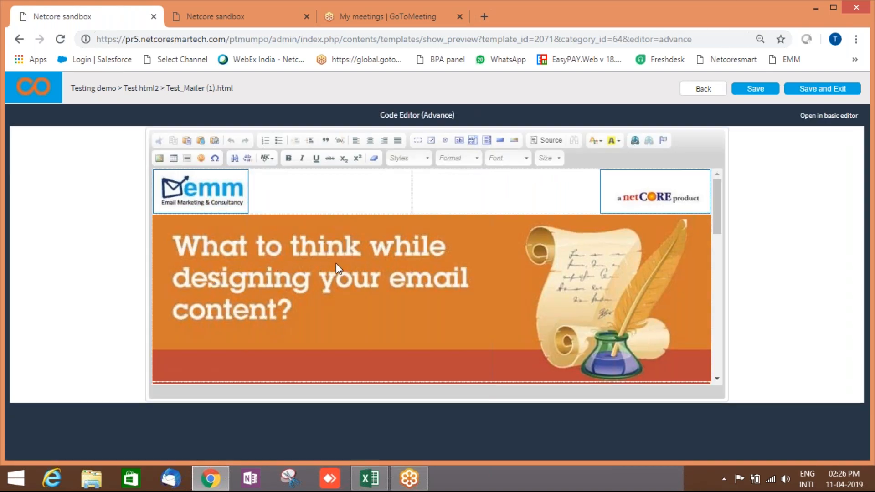
scroll(338, 267, down, 3)
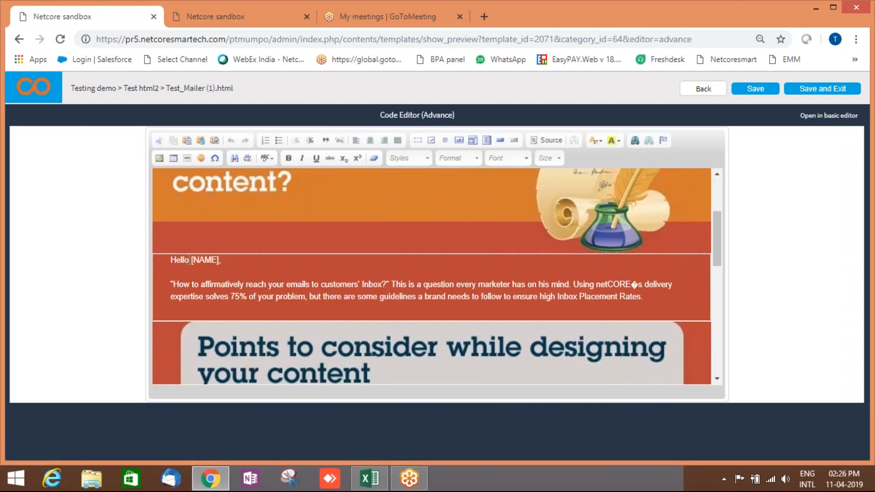
click(192, 261)
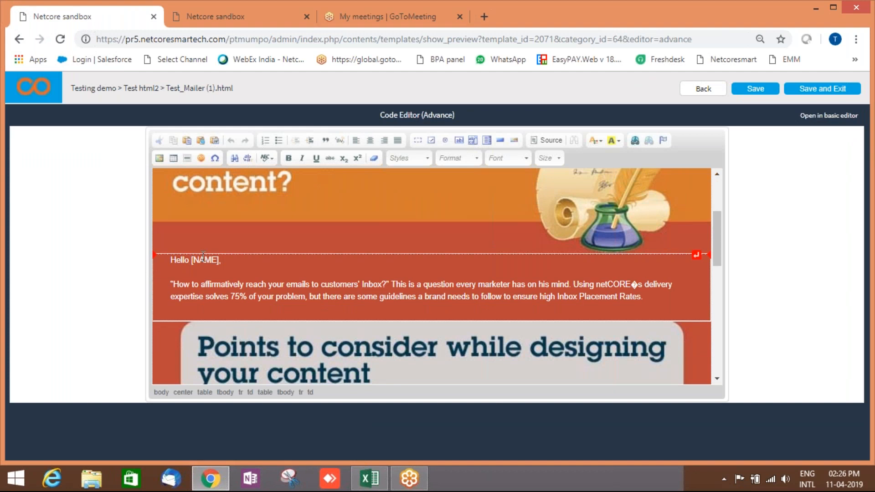
key(BackSpace)
key(BackSpace)
key(BackSpace)
key(BackSpace)
key(BackSpace)
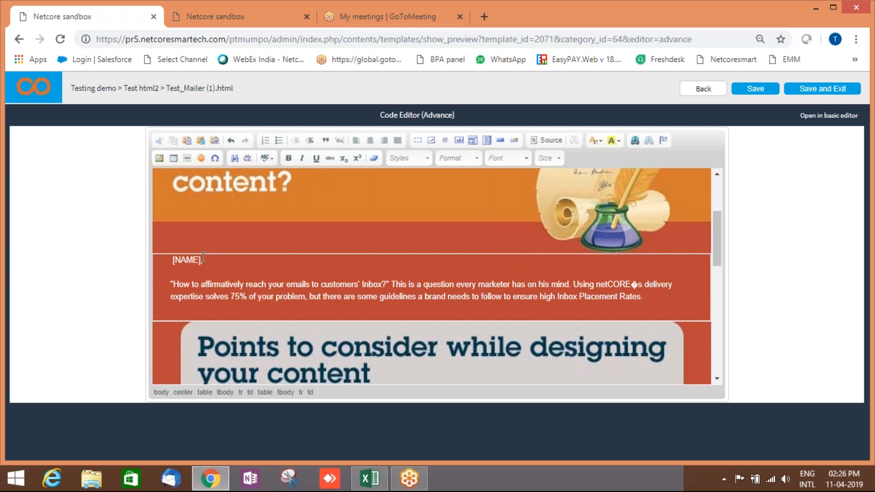
text(Dear)
Show the email's HTML source and save the template.
click(515, 205)
click(560, 141)
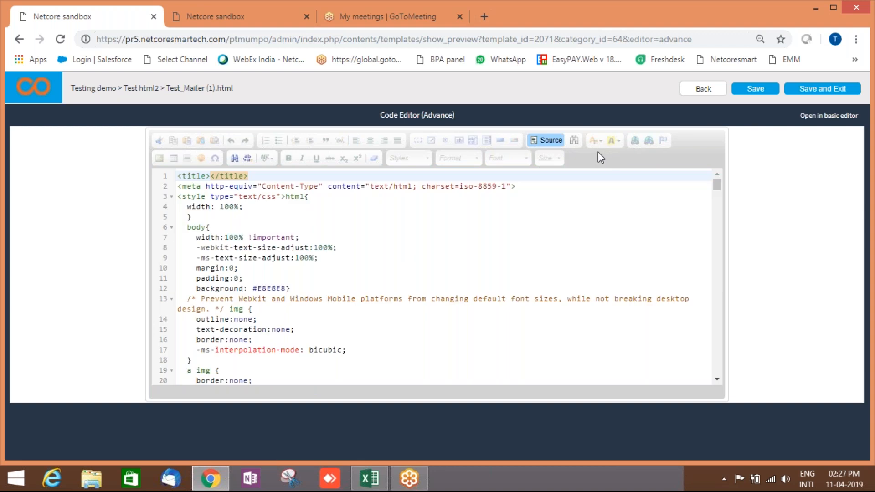
click(835, 94)
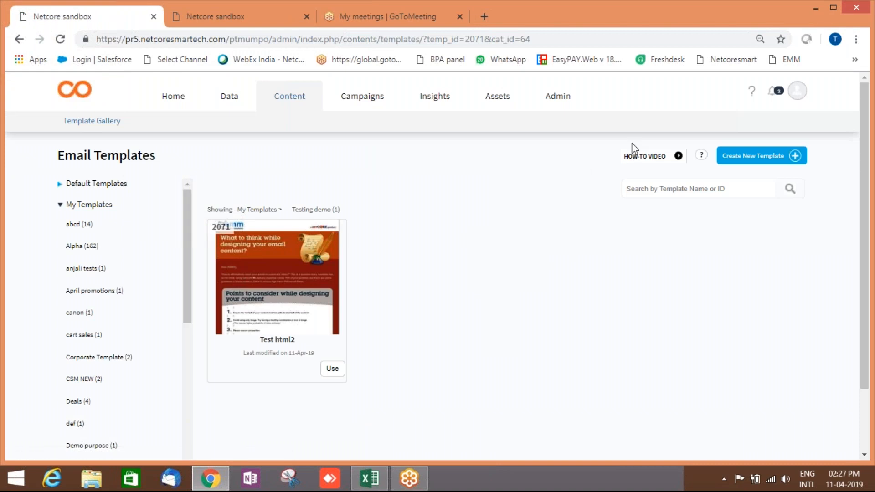
Create a new template named 'tesdemozip6' under the Training test1 category.
click(764, 157)
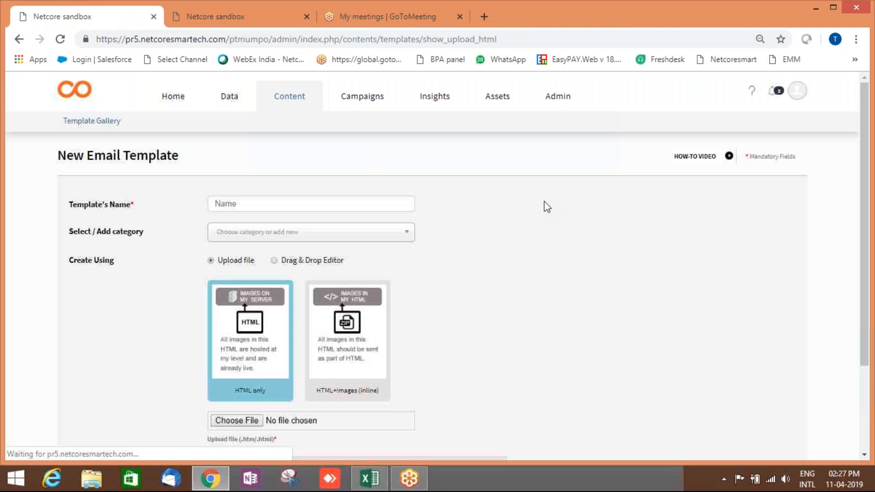
click(279, 201)
text(t)
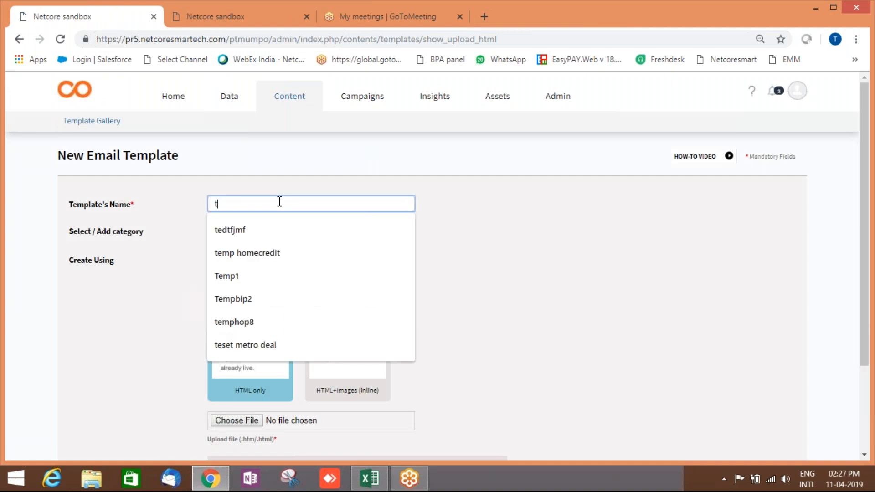
text(esdemo)
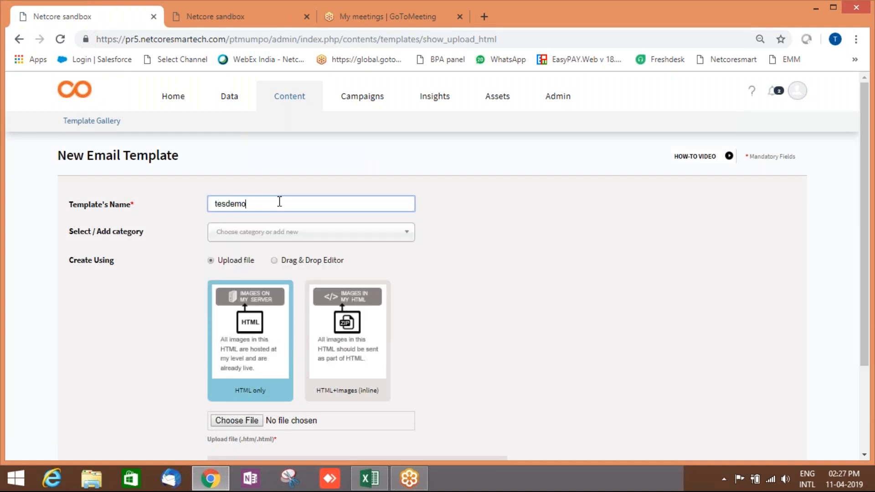
text(zip6)
click(298, 234)
scroll(273, 369, down, 15)
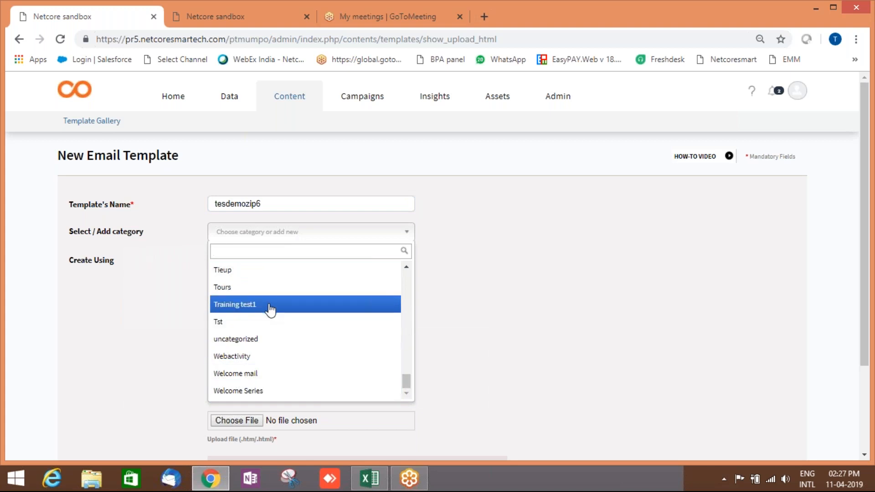
click(271, 309)
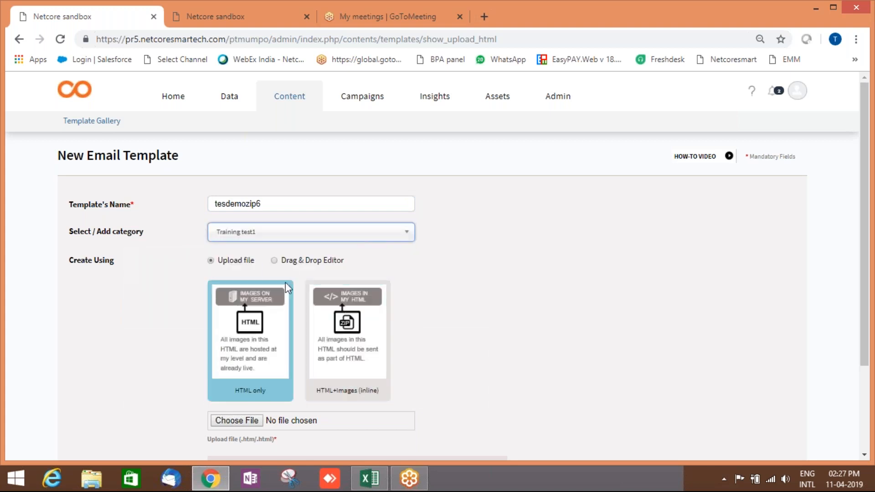
Select the HTML+Images (inline) upload type and browse for the zip file.
click(357, 349)
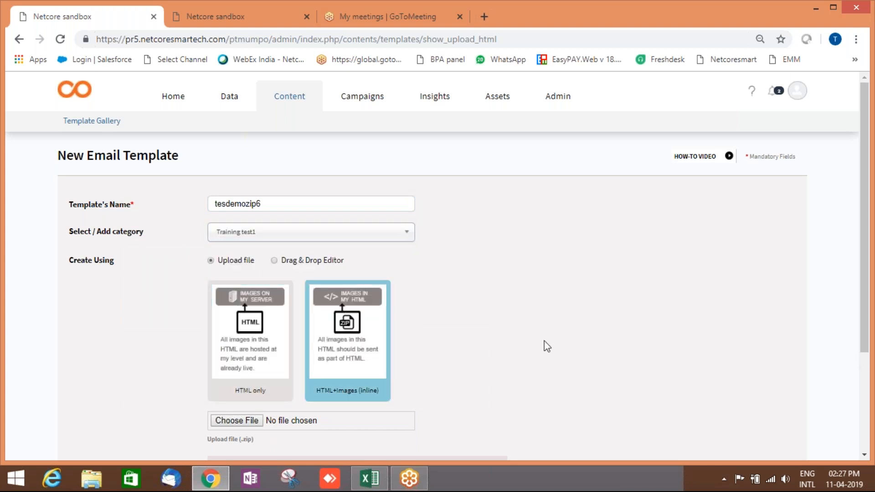
scroll(545, 343, down, 3)
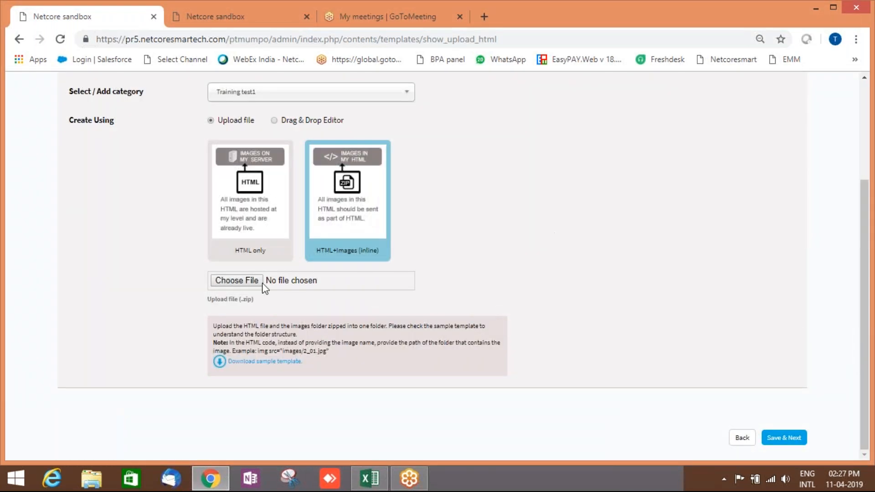
click(250, 281)
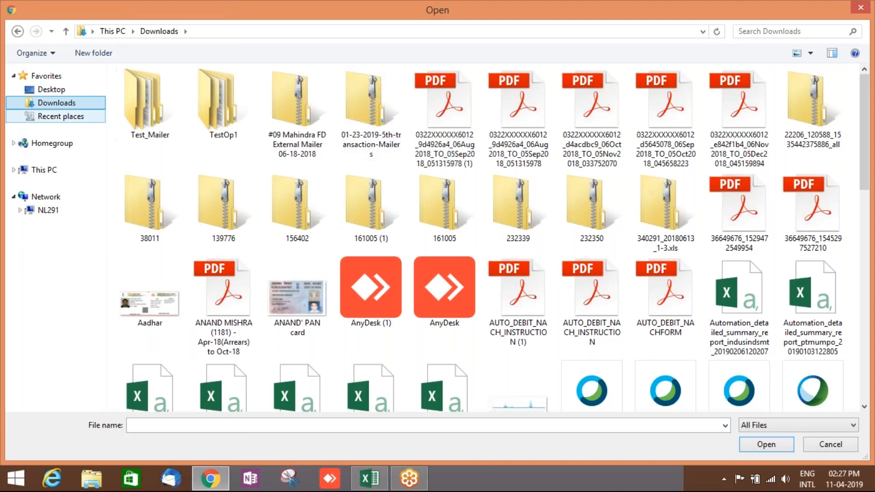
Search Downloads for 'test' and attach Test_Mailer.zip as the upload file.
click(757, 30)
text(t)
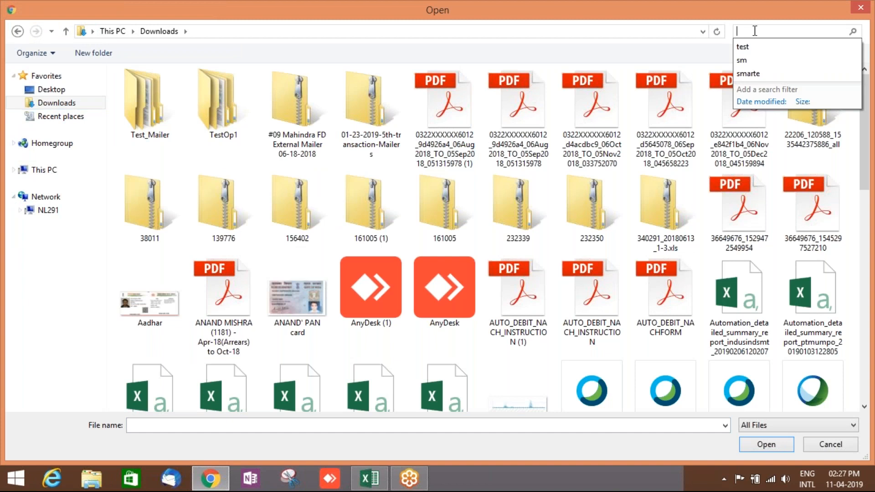
text(es)
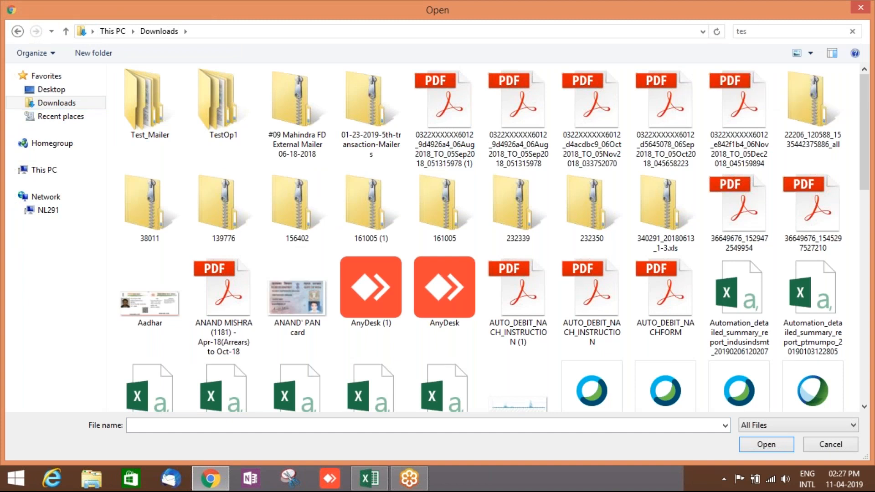
text(t)
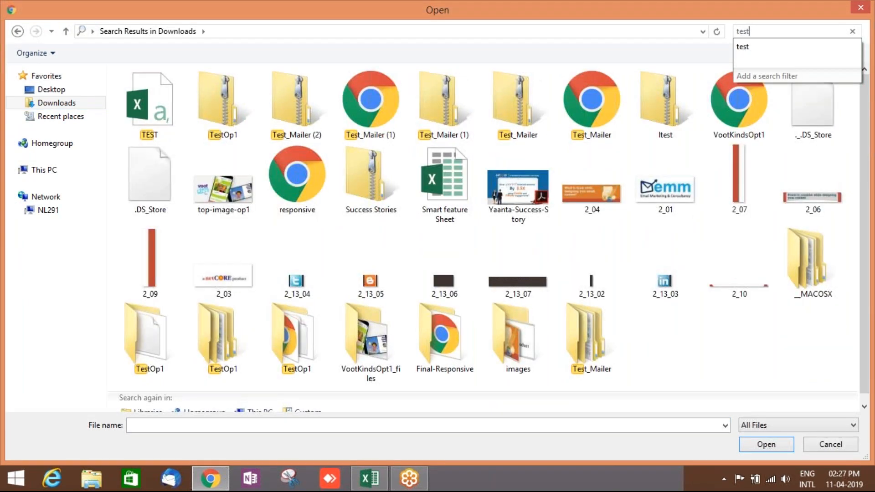
click(448, 106)
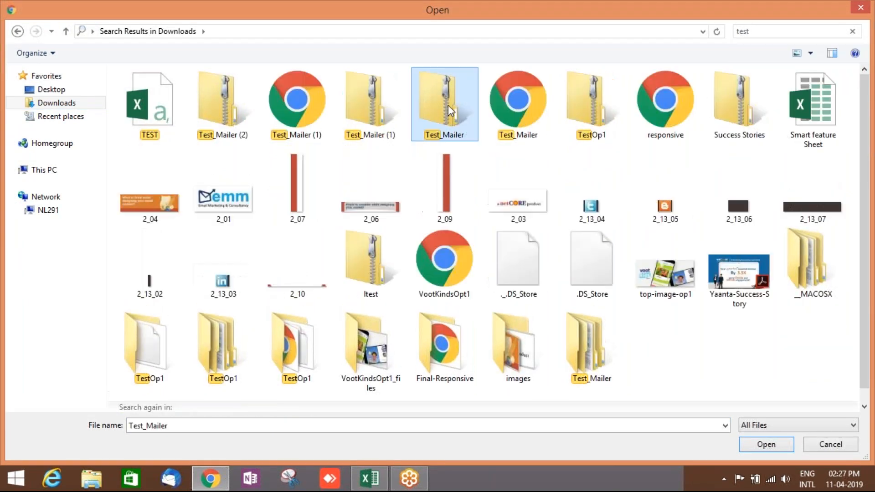
click(775, 449)
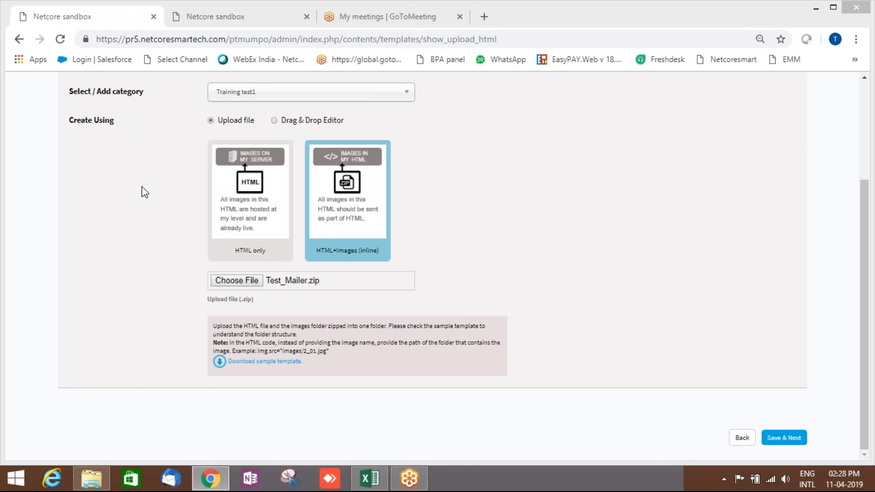
click(92, 479)
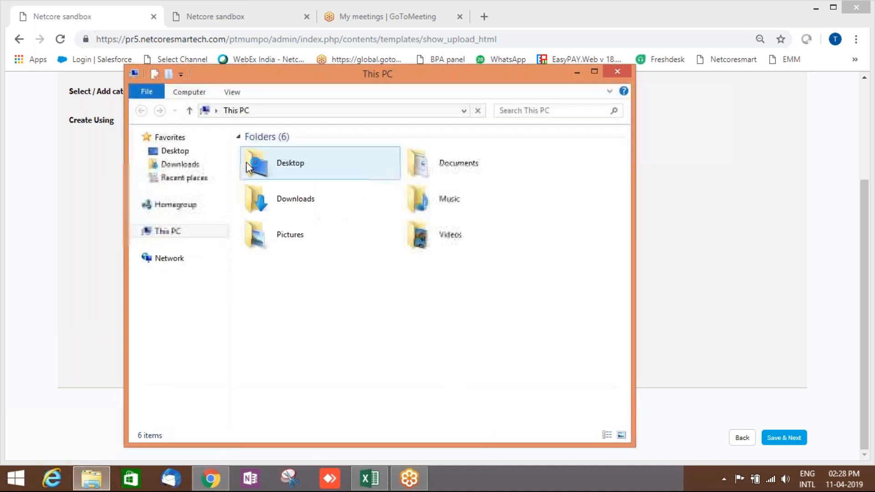
click(176, 165)
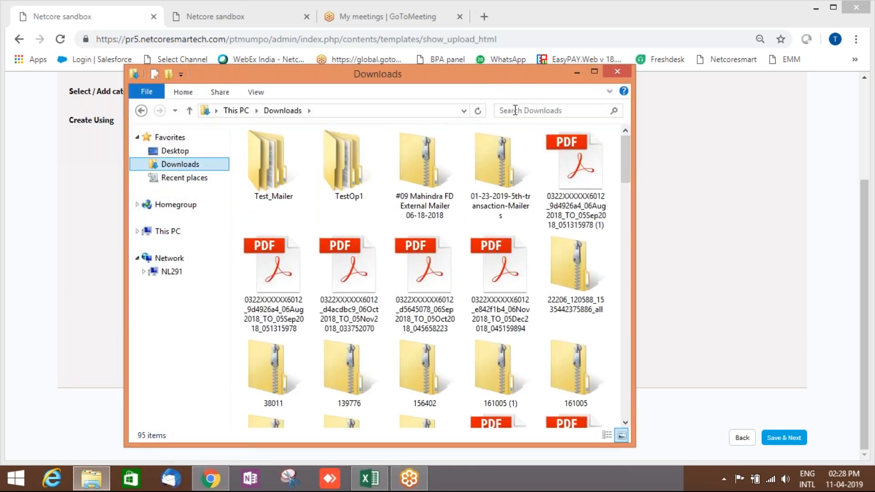
click(516, 110)
key(super+e)
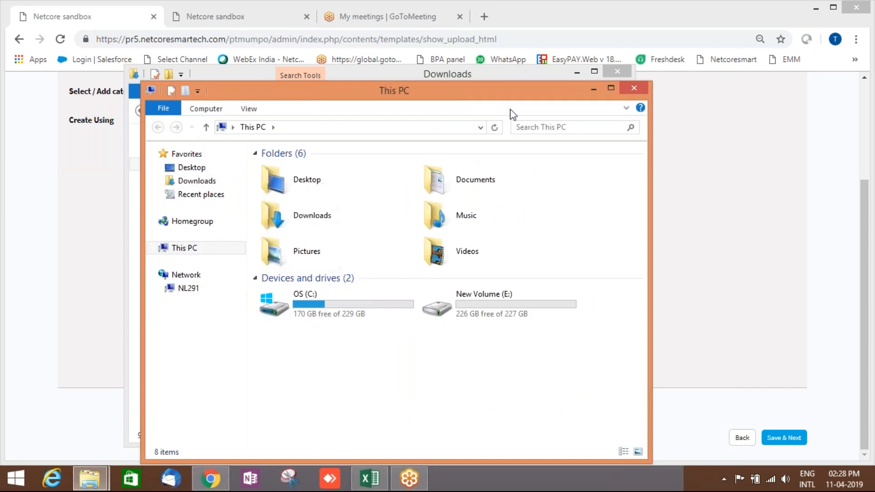
click(549, 128)
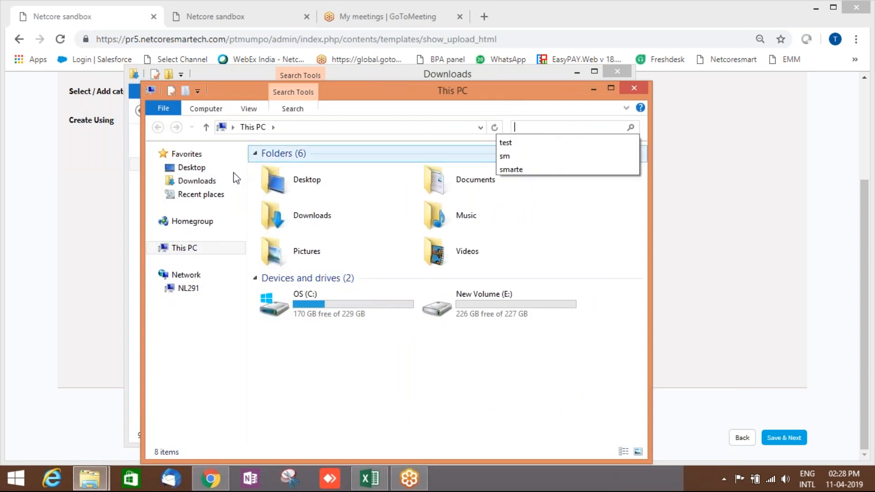
click(224, 181)
click(539, 128)
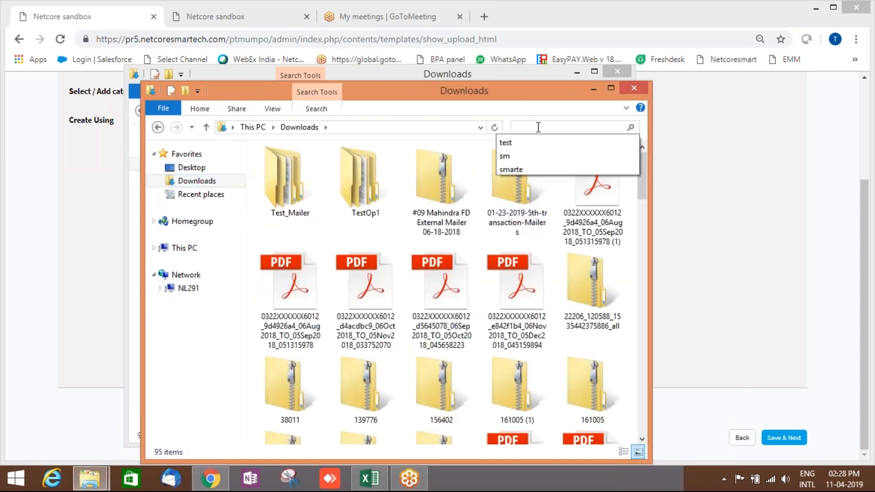
text(test)
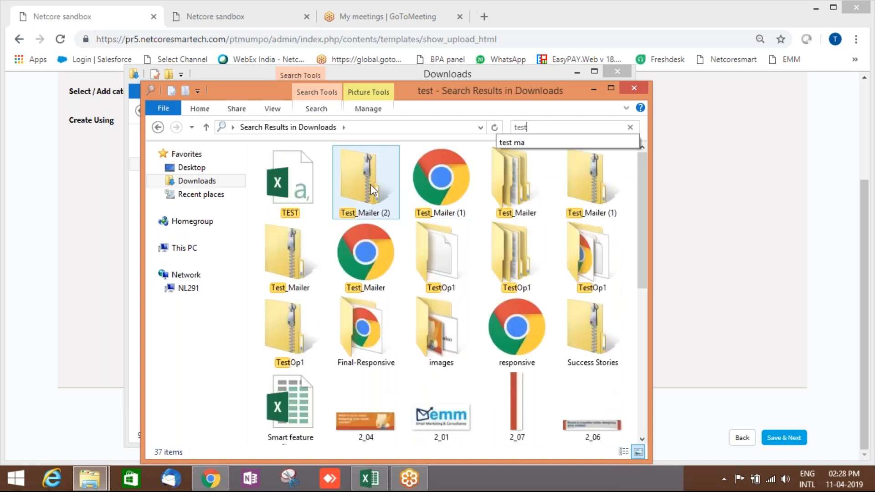
click(371, 184)
double_click(370, 185)
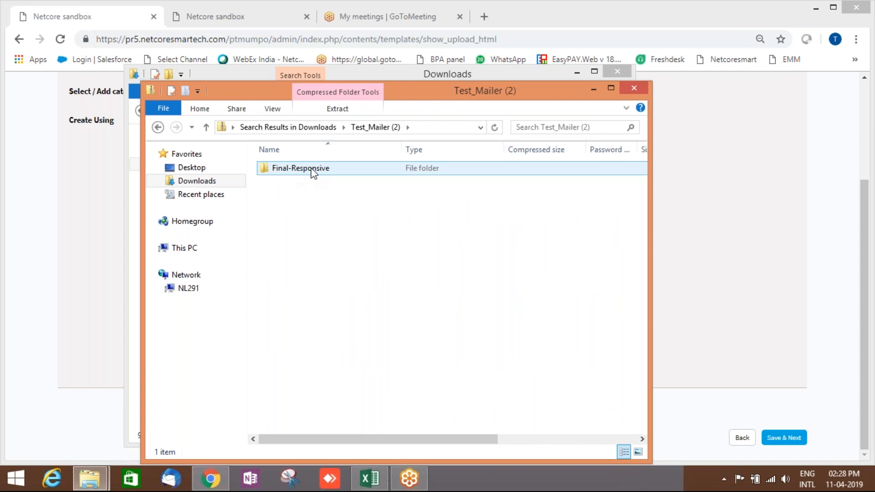
double_click(312, 169)
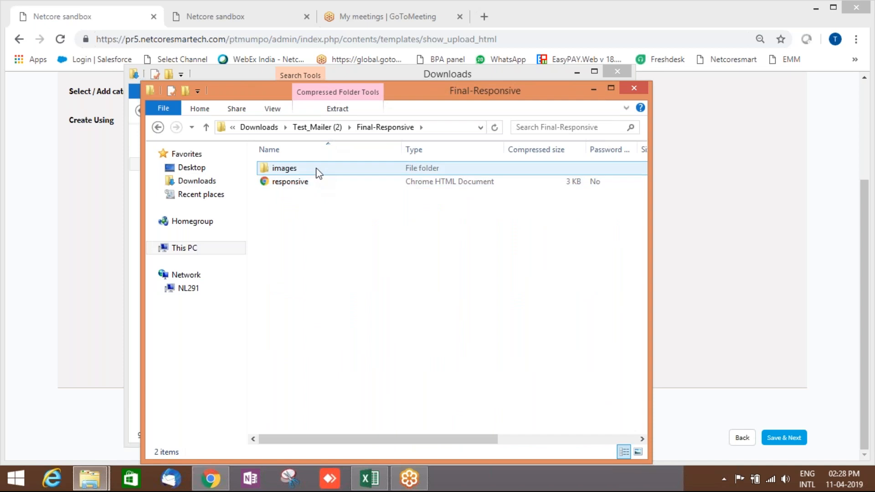
double_click(318, 173)
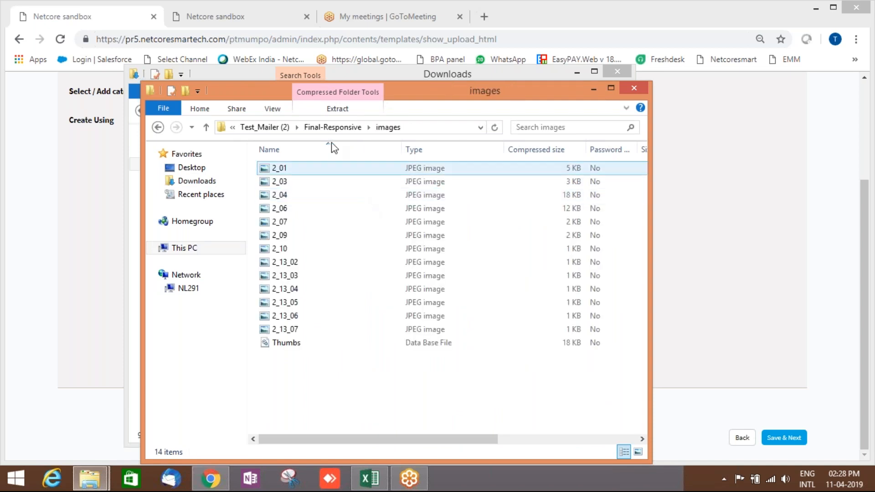
click(324, 128)
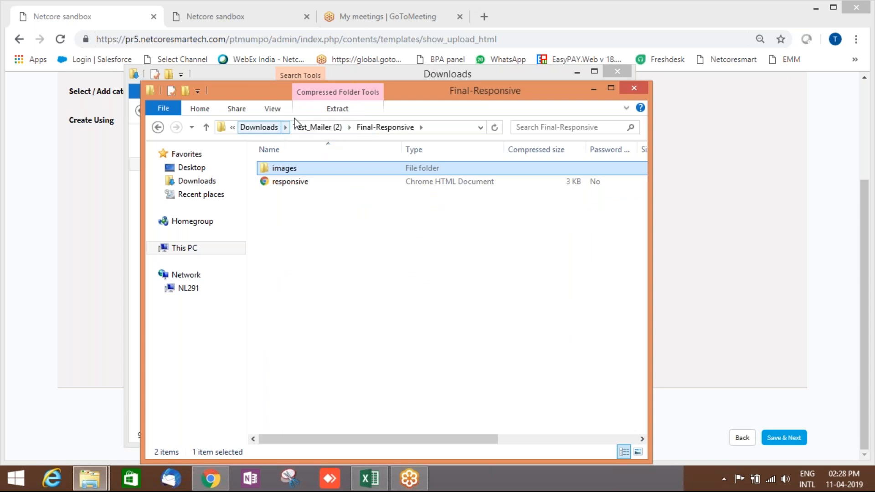
click(314, 128)
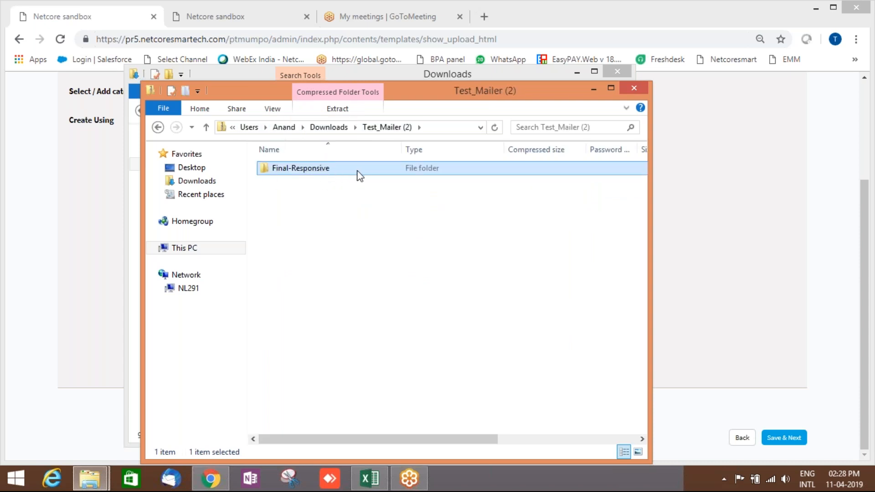
click(636, 91)
click(576, 73)
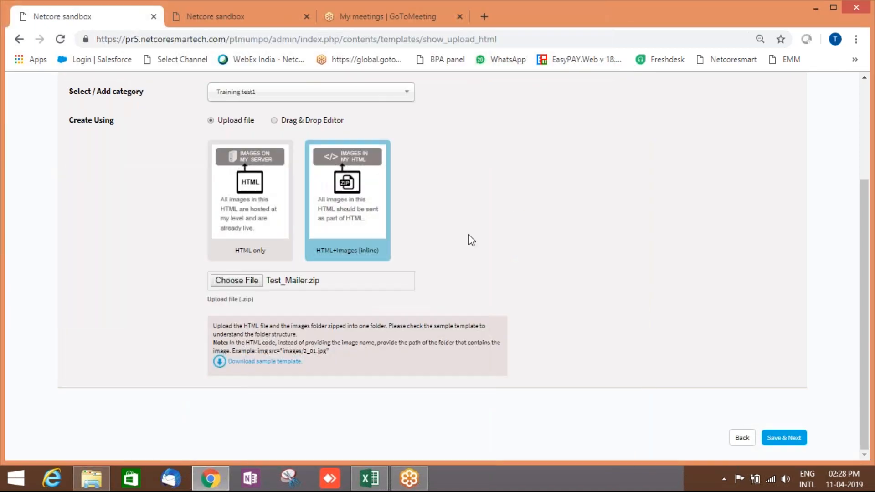
Upload Test_Mailer.zip, review the image table, and save its images (all but spacer.gif available).
click(793, 435)
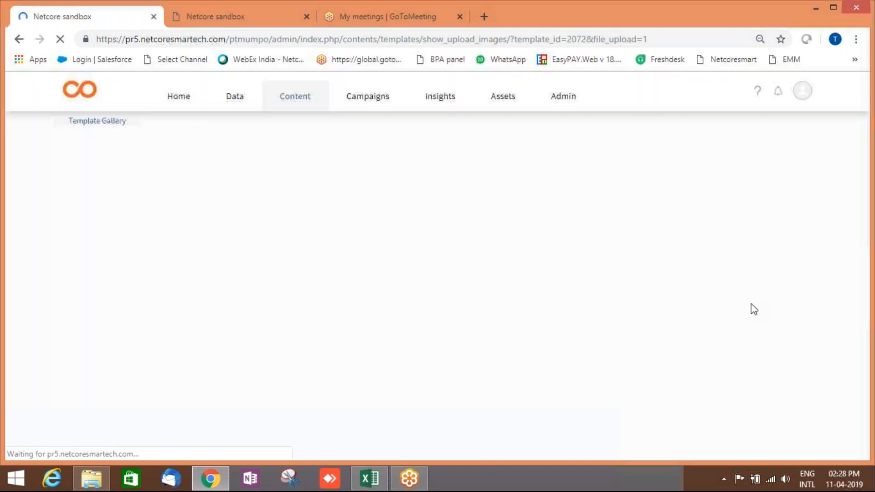
scroll(668, 256, down, 7)
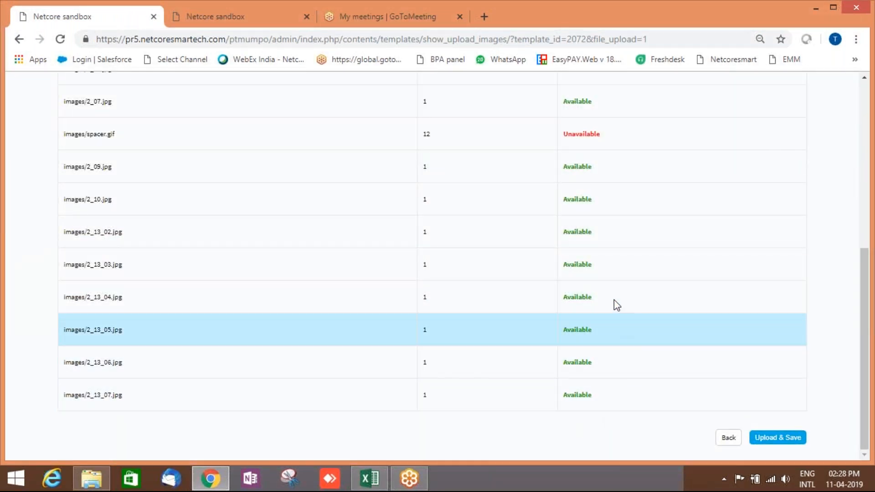
scroll(615, 289, up, 1)
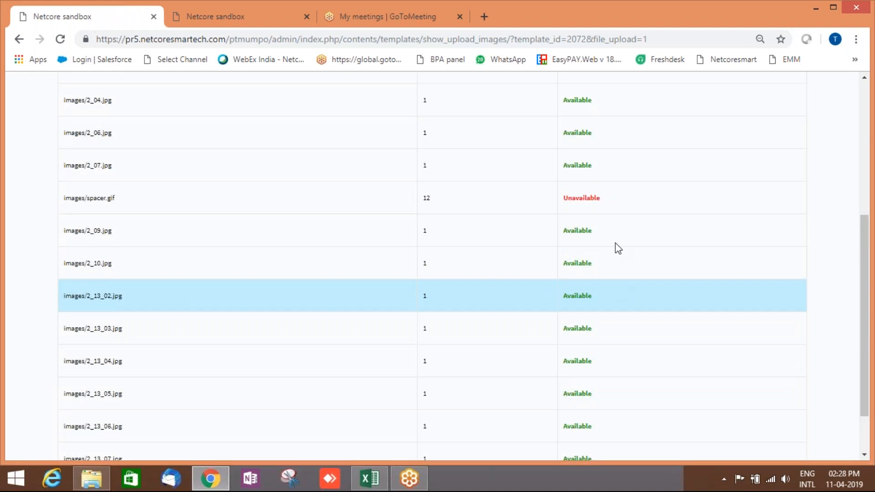
scroll(684, 274, down, 1)
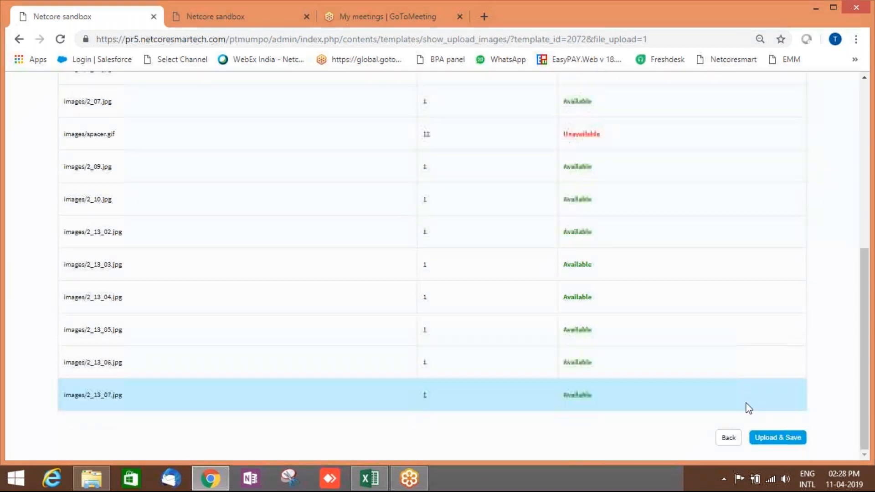
click(793, 442)
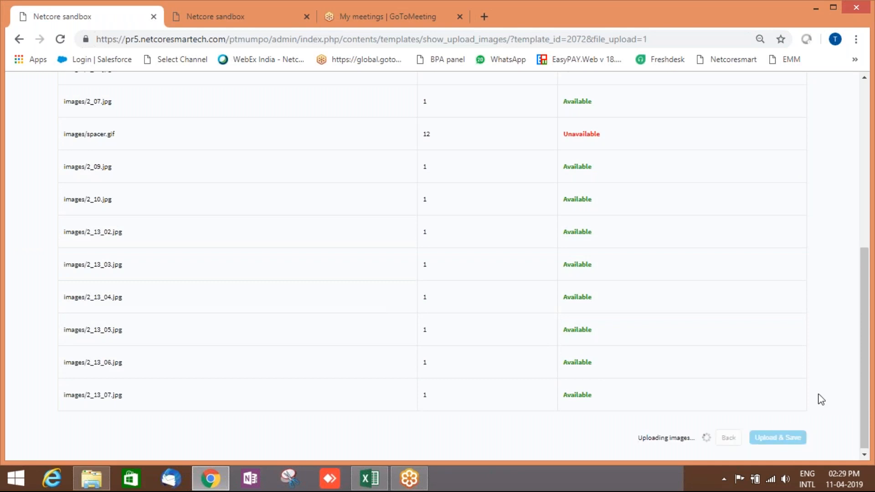
click(794, 439)
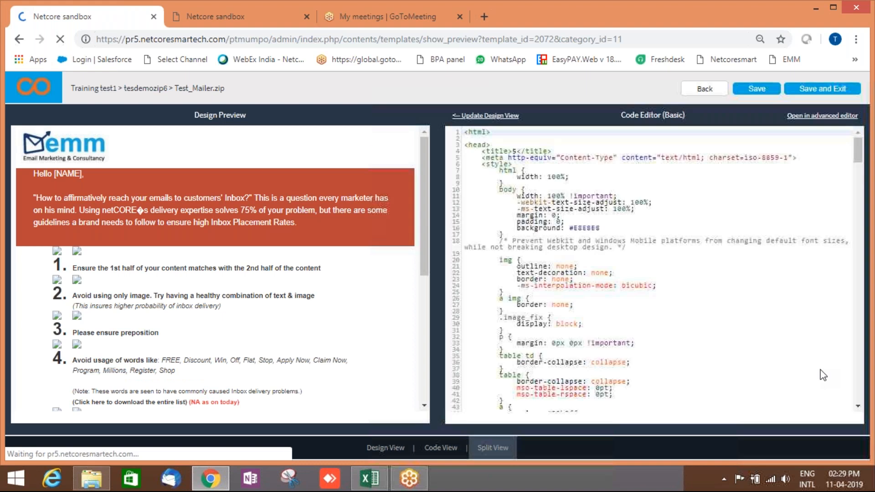
Scroll through the tesdemozip6 design preview and code, then save and exit.
scroll(803, 360, down, 7)
scroll(358, 253, down, 4)
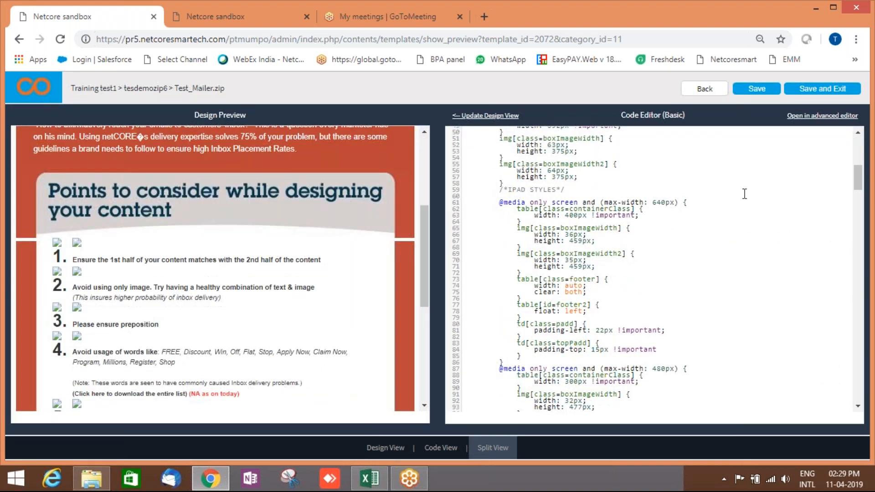
click(820, 89)
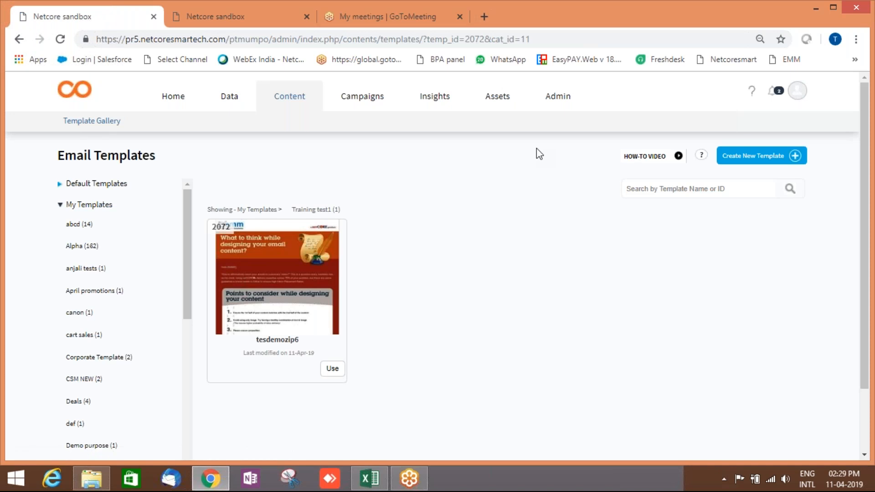
Create template 'tesdragn5677' using the Drag & Drop Editor with a Blank layout.
click(750, 156)
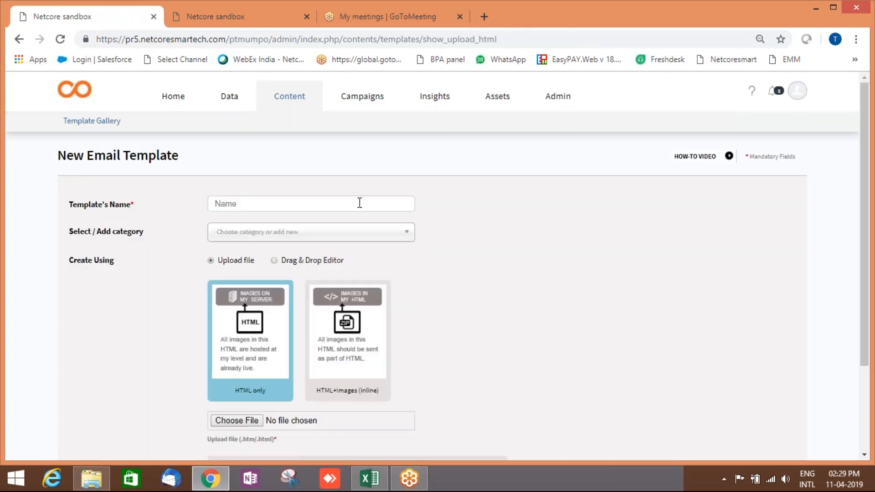
click(360, 203)
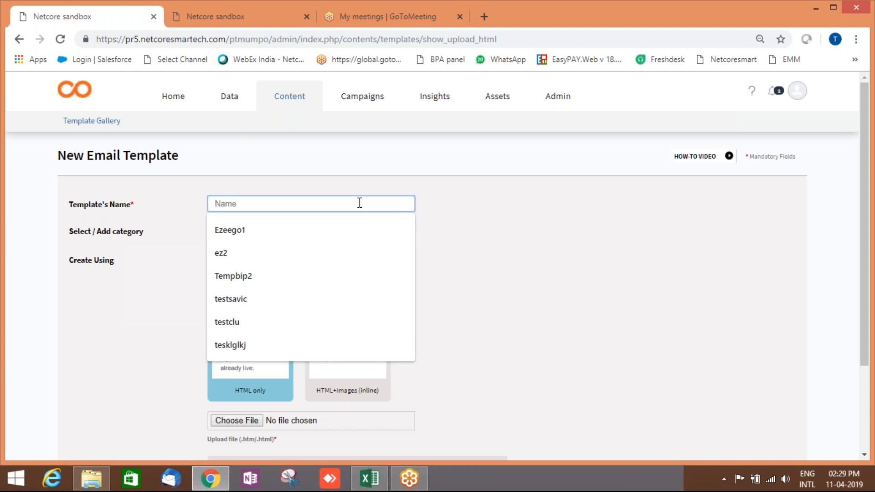
text(tesdragn5677)
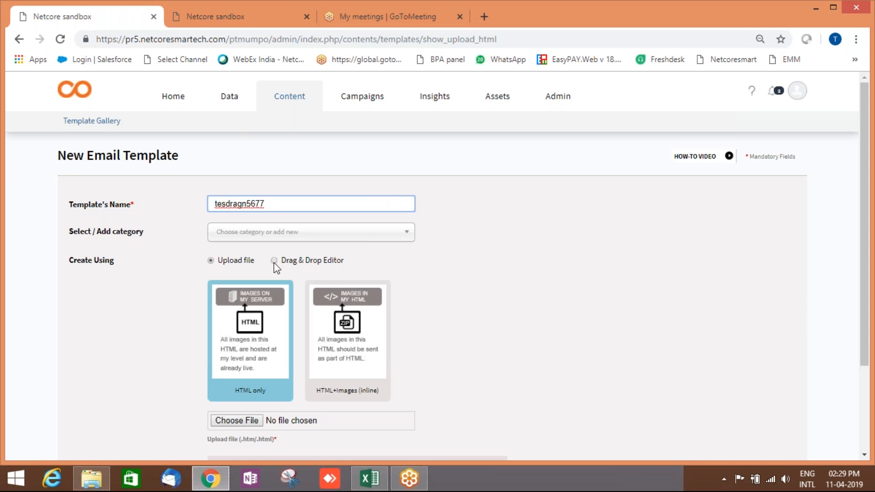
click(500, 329)
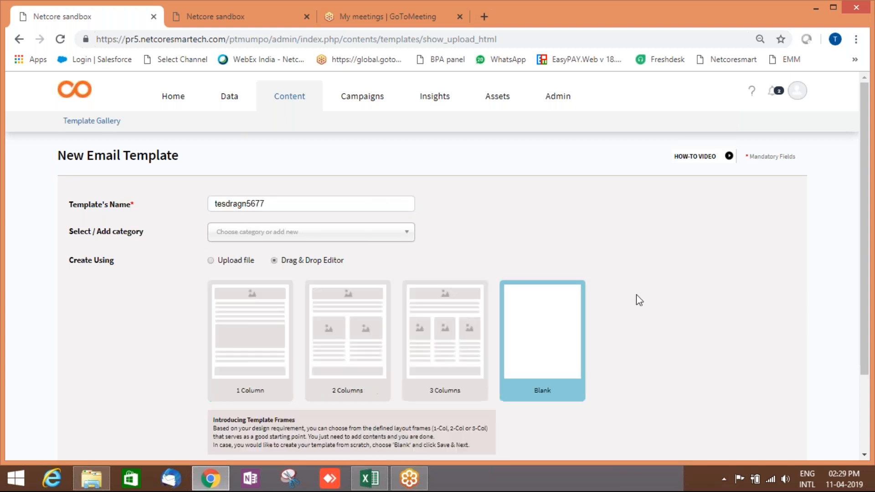
scroll(661, 319, down, 3)
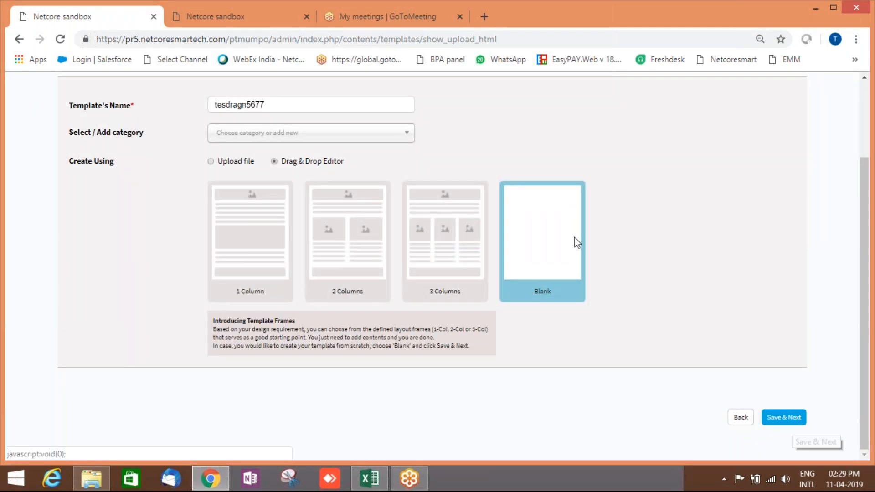
click(783, 418)
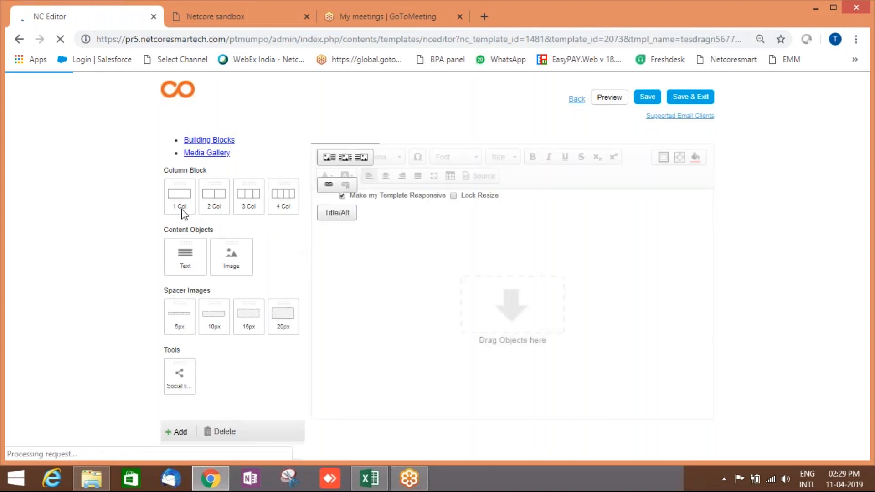
Add two 1-column rows, put an image block in the first, and drop in the Lego gallery picture.
drag(174, 195, 483, 277)
drag(179, 182, 422, 292)
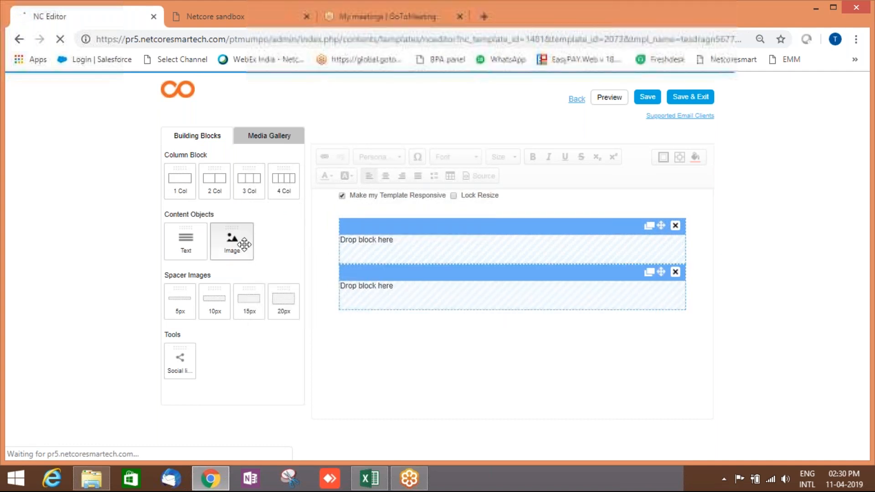
drag(230, 247, 487, 258)
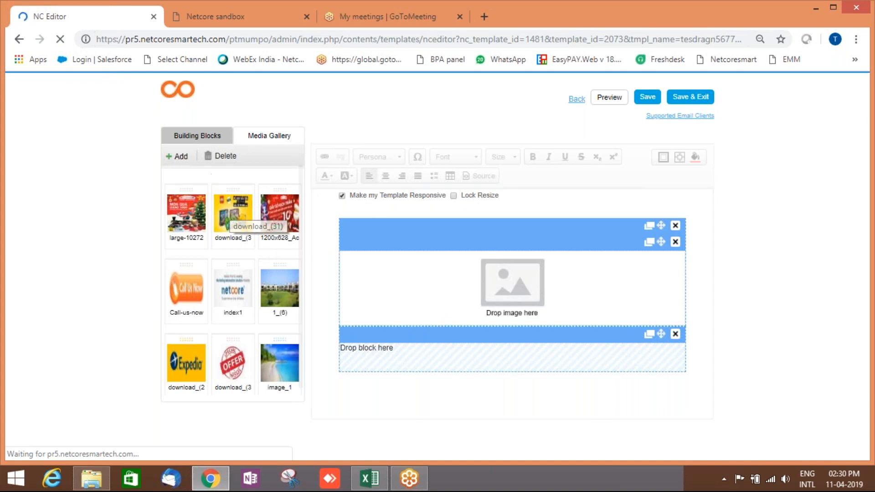
click(180, 159)
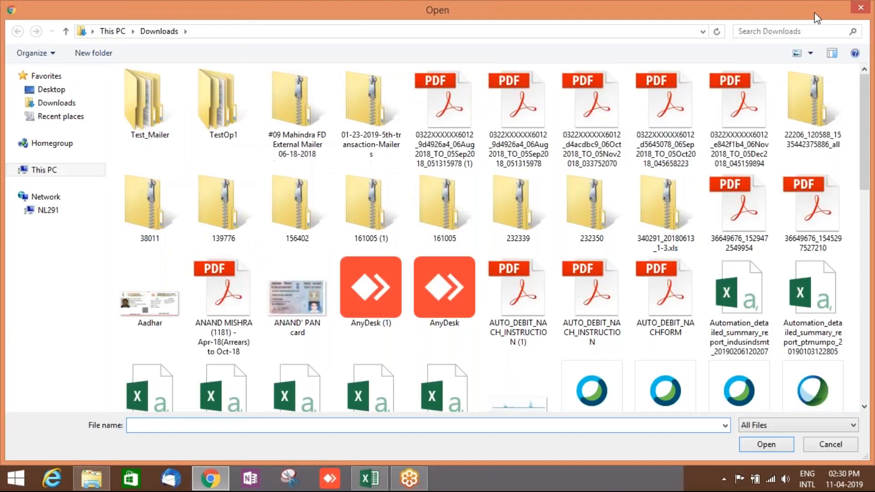
click(861, 7)
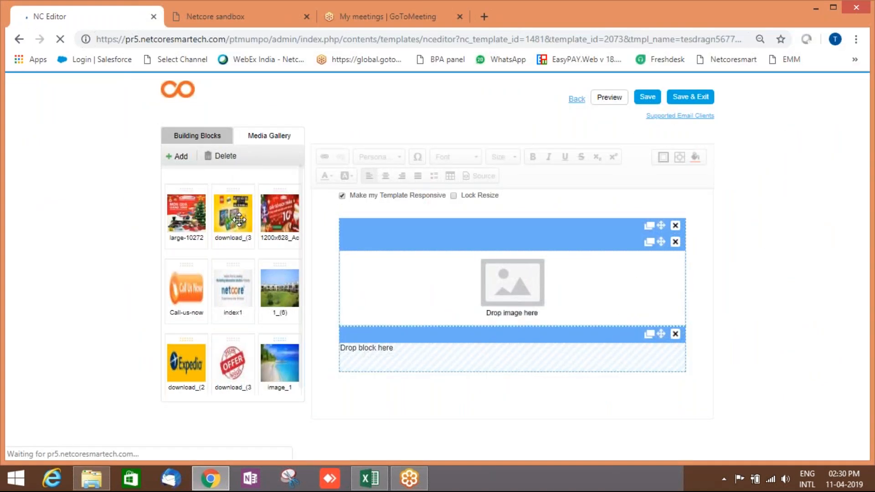
drag(235, 215, 530, 299)
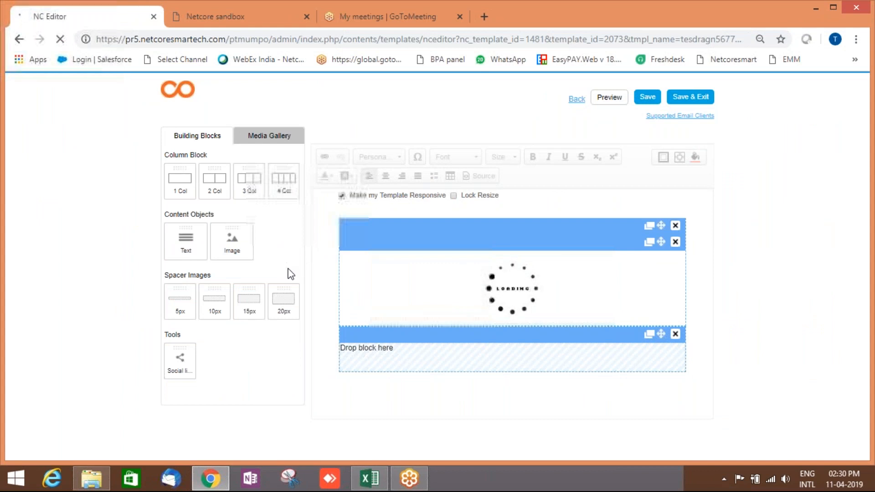
Add a text block below the Lego banner and centre-align the banner image.
drag(185, 239, 438, 358)
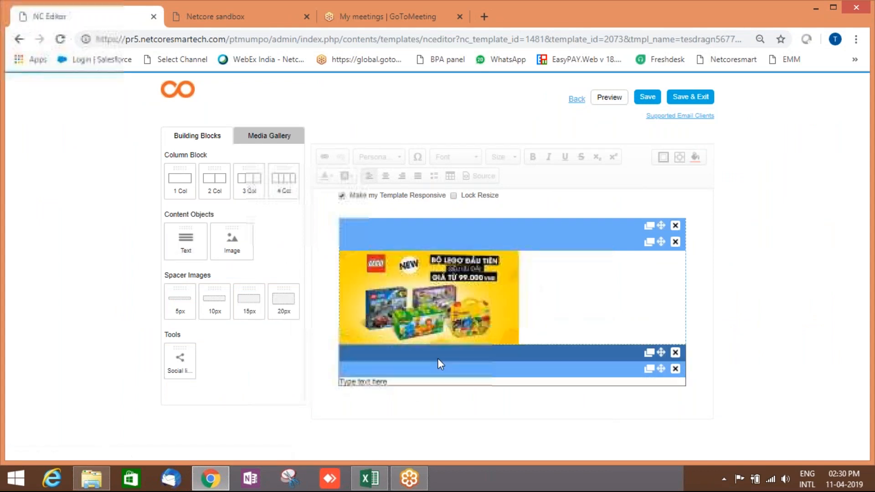
click(431, 384)
click(415, 305)
click(344, 159)
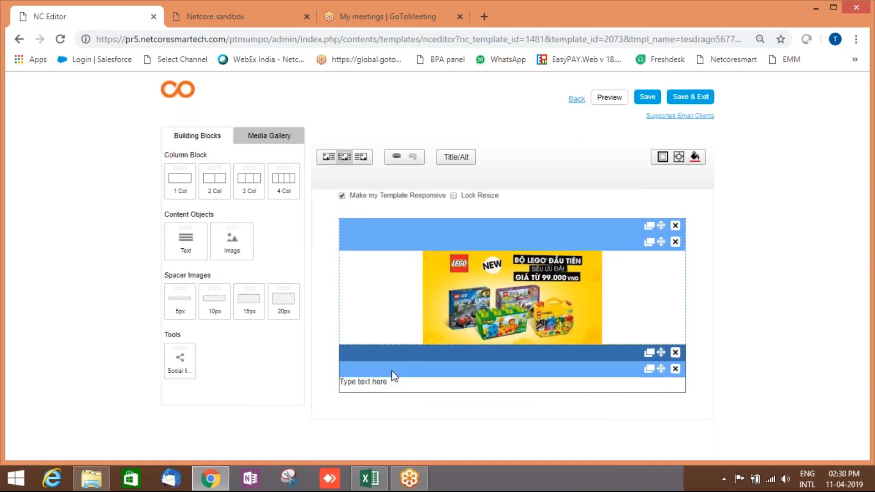
Type 'Dear [NAME]', paste the meeting invitation below it, and delete the organiser and join-link lines.
click(420, 385)
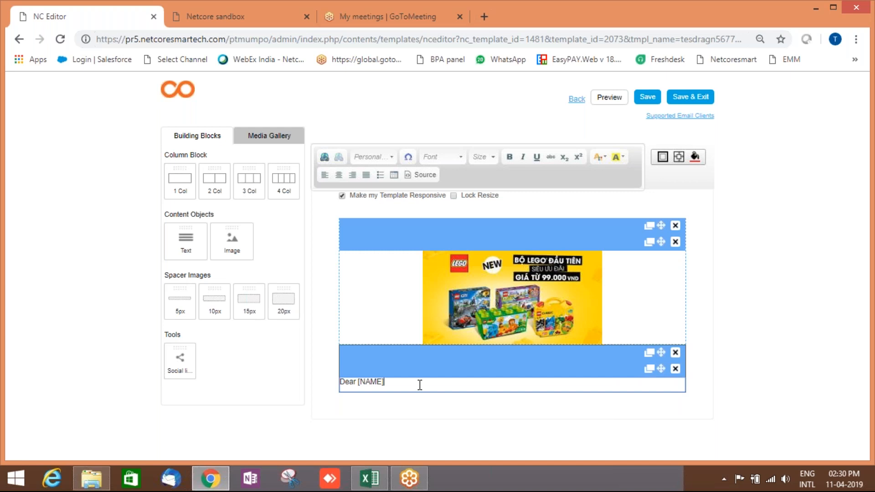
key(Return)
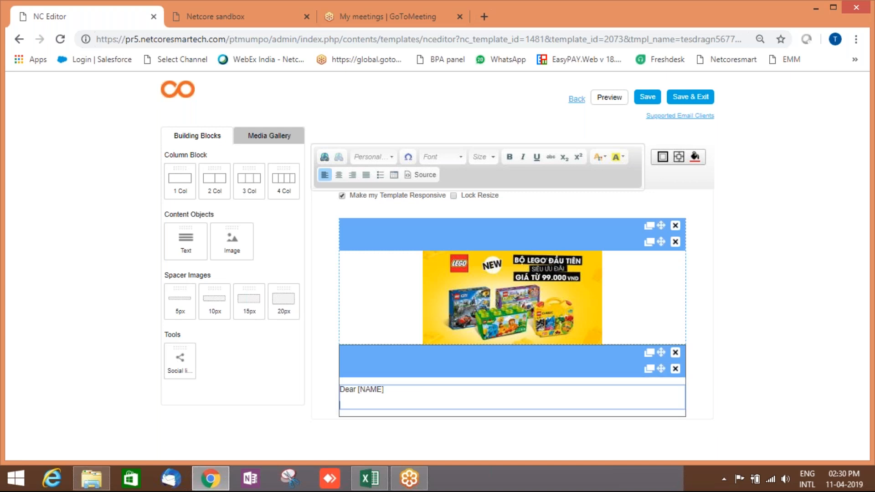
key(ctrl+v)
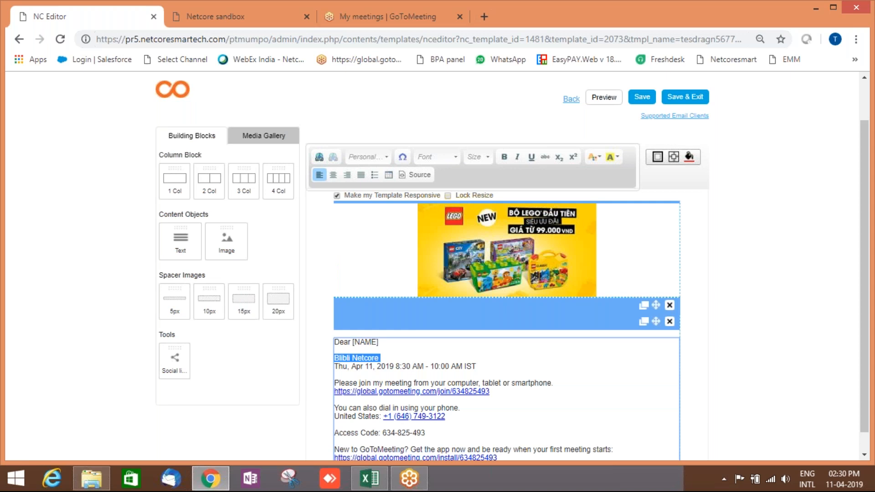
key(BackSpace)
click(493, 391)
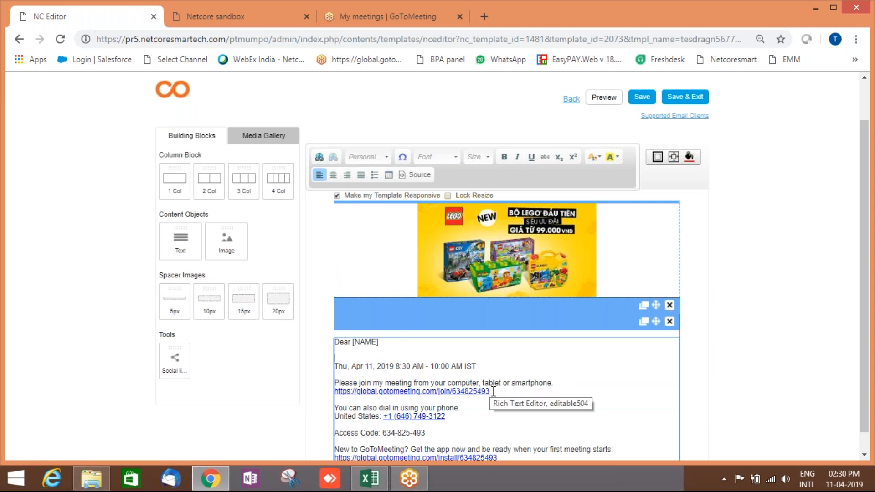
shift+click(336, 391)
key(BackSpace)
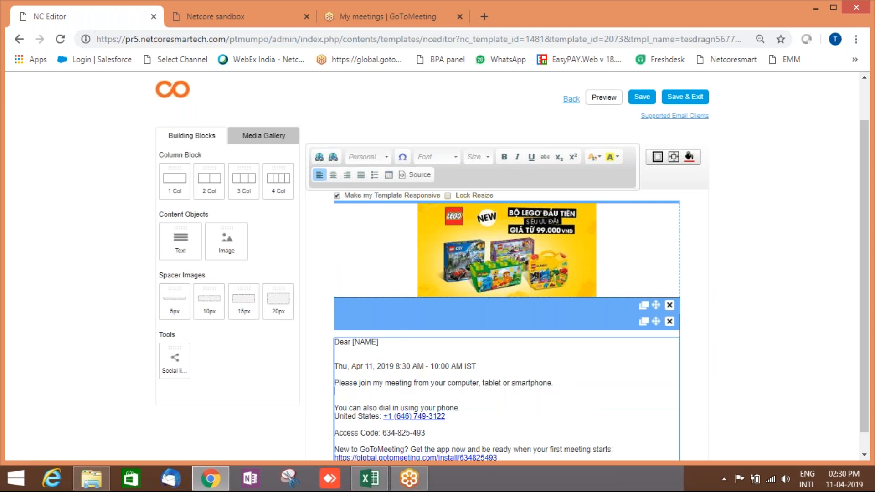
scroll(470, 401, down, 1)
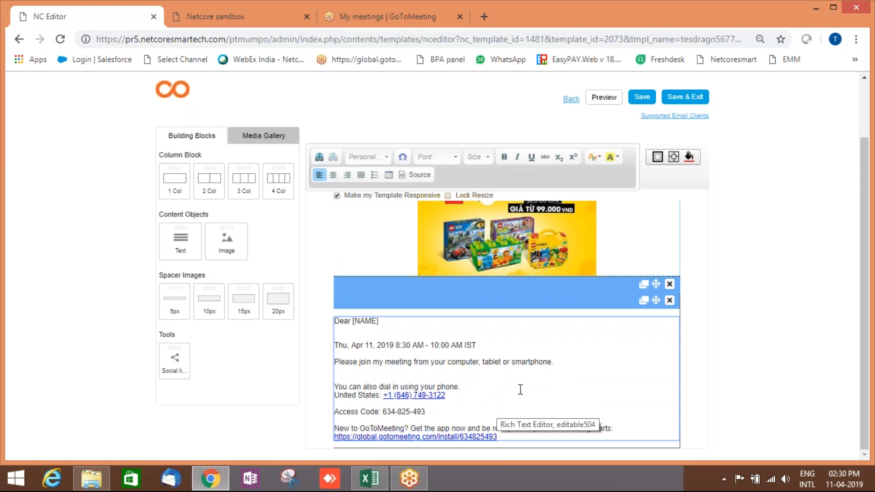
scroll(520, 389, up, 3)
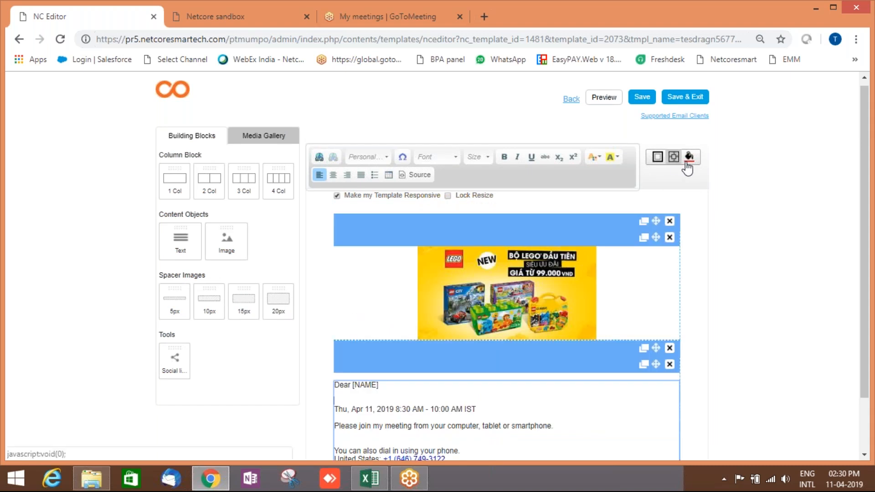
Give the text block a yellow e8f059 background.
click(690, 163)
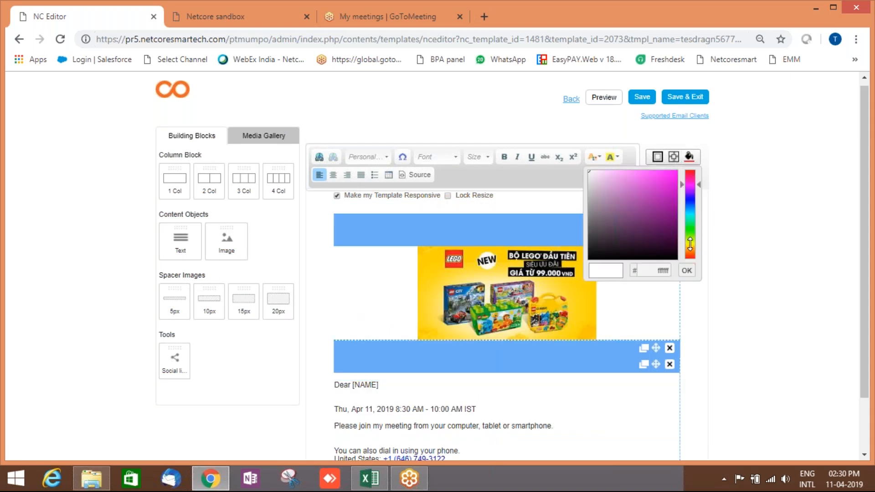
click(690, 244)
click(645, 177)
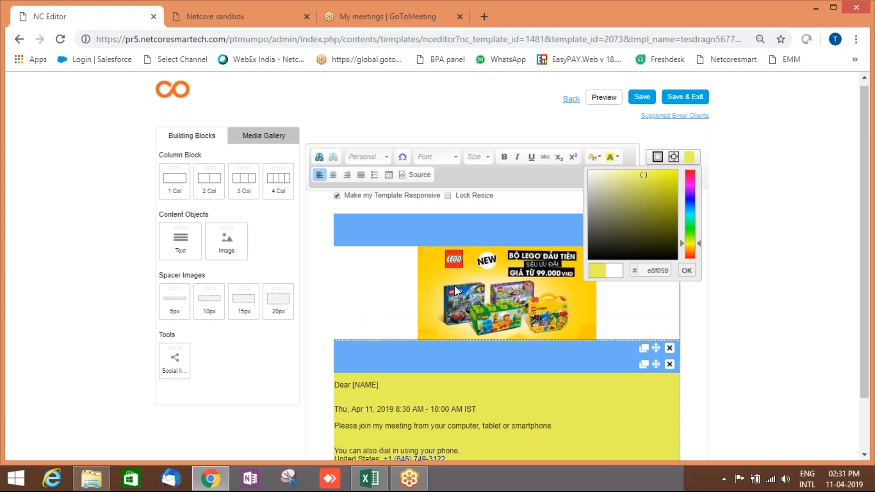
Give the banner image row an 8px solid border and a yellow background.
click(472, 290)
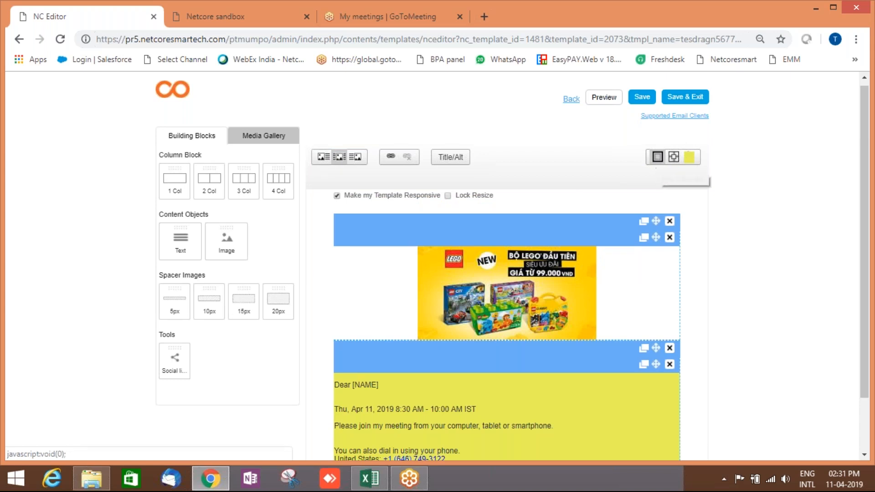
click(658, 156)
click(666, 209)
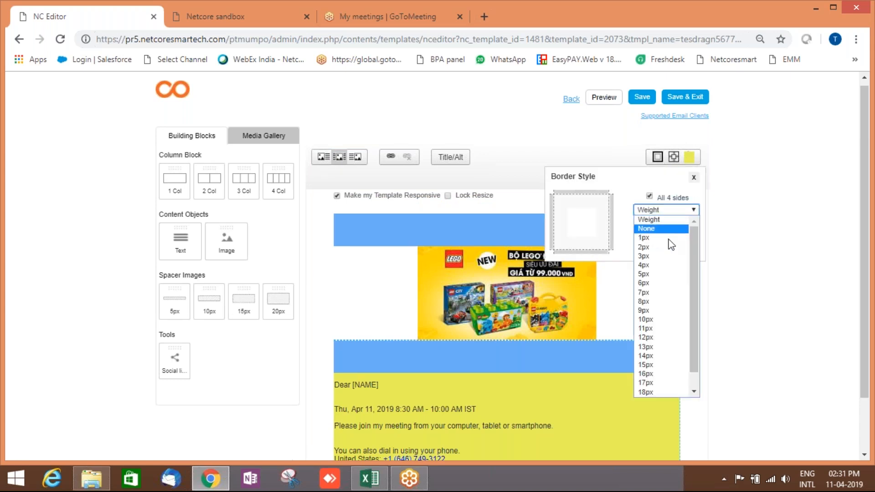
click(679, 302)
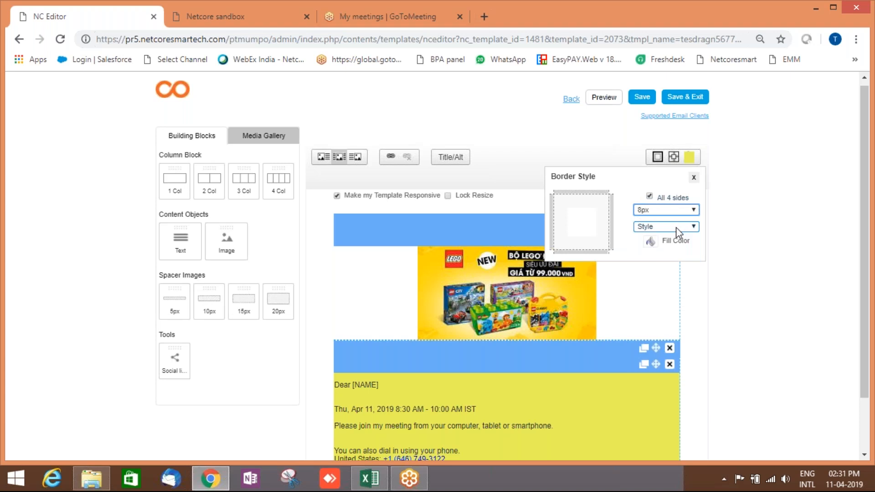
click(677, 227)
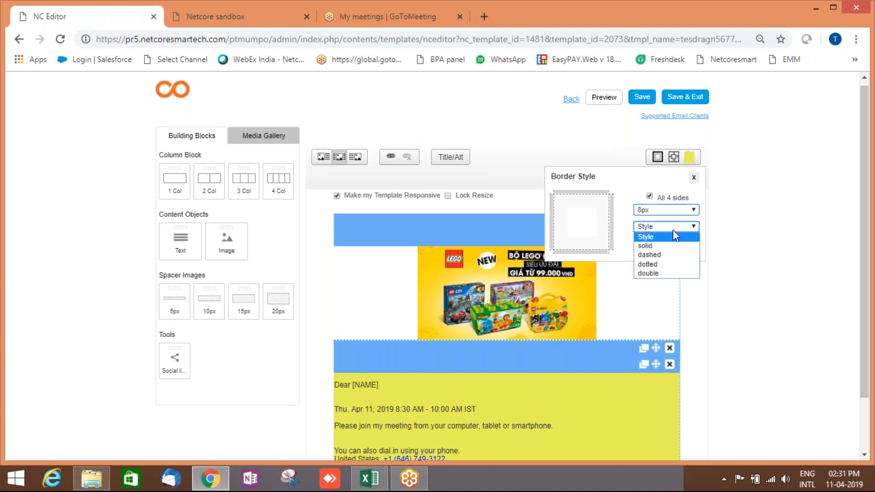
click(679, 244)
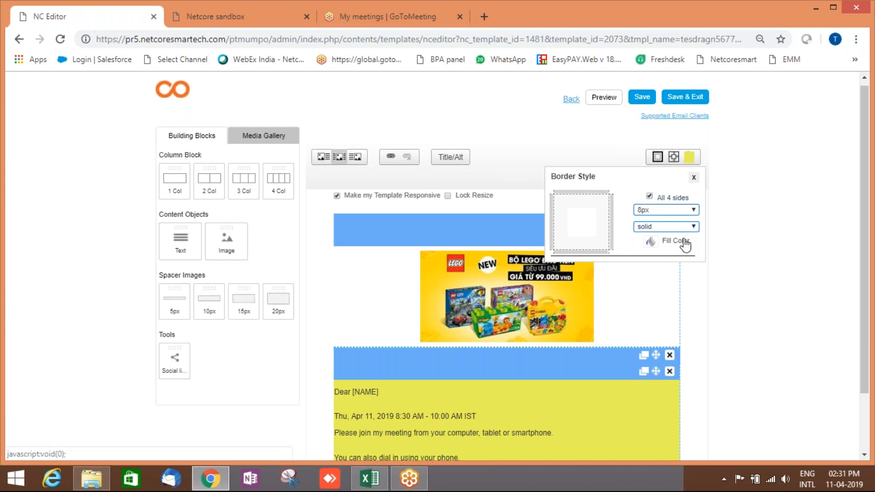
click(680, 246)
click(690, 158)
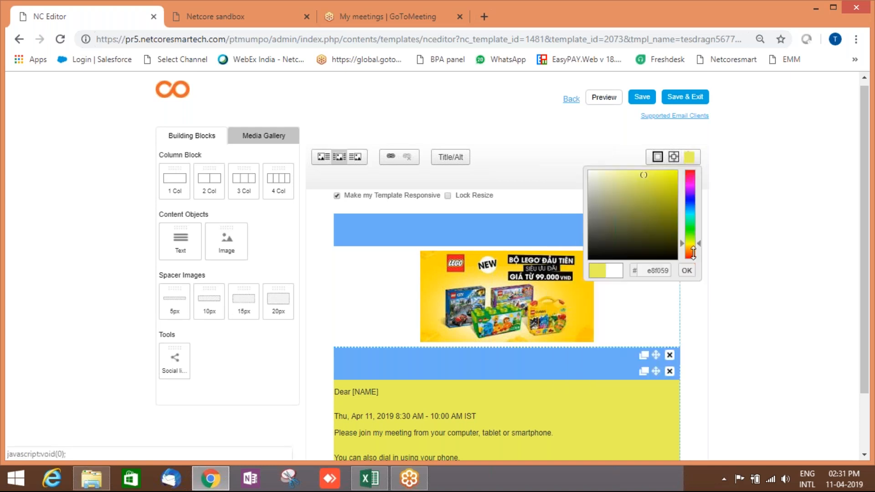
click(691, 271)
scroll(712, 319, down, 2)
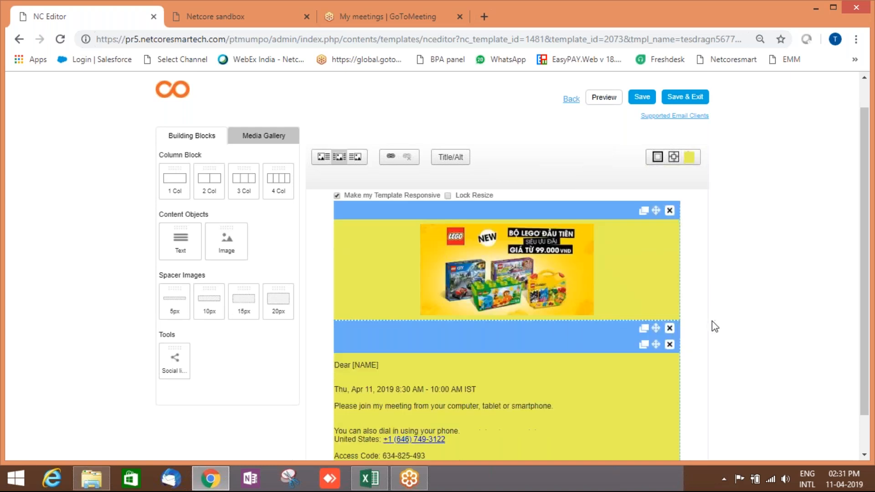
scroll(712, 322, up, 2)
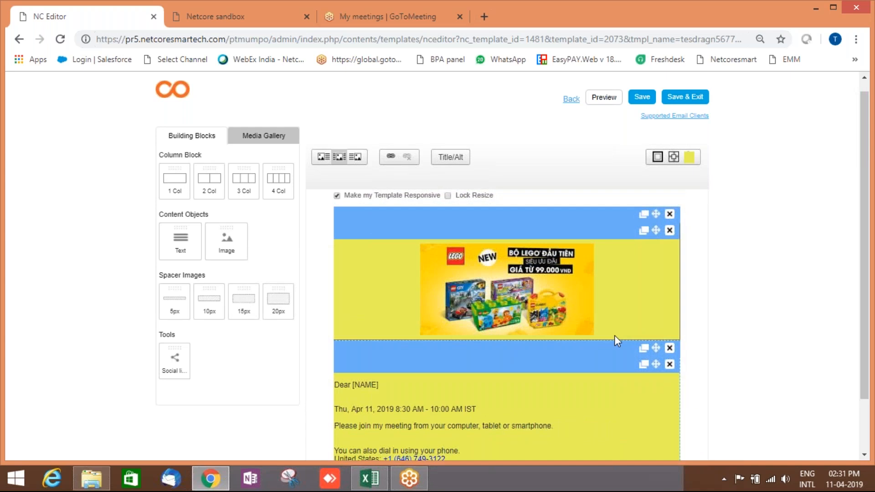
scroll(559, 370, down, 2)
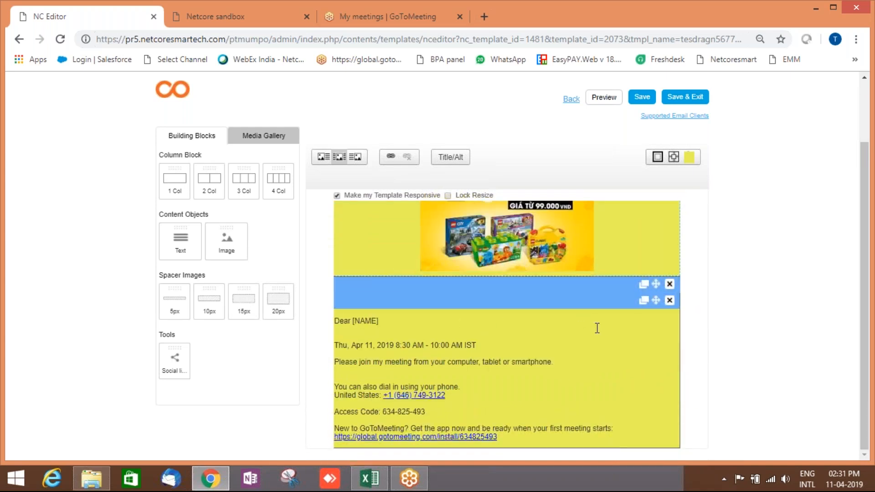
scroll(588, 330, up, 2)
Add a social links row at the top of the email with Google+ and Facebook.
drag(176, 357, 478, 243)
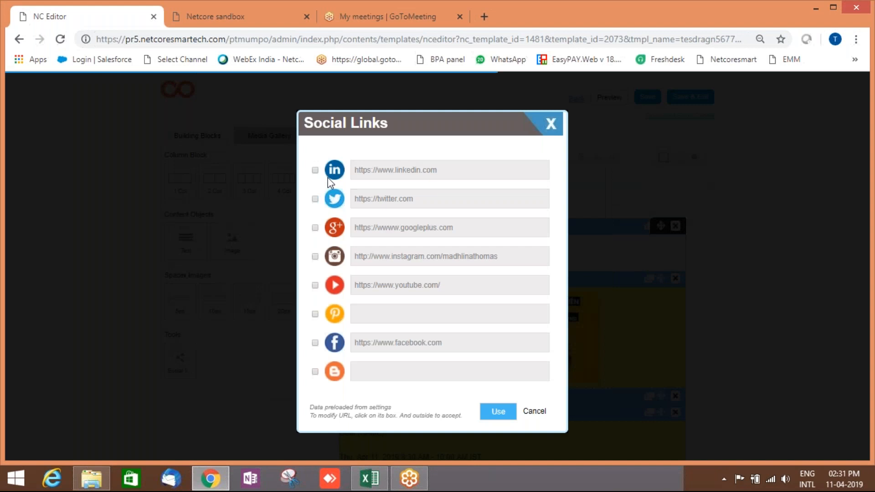
click(315, 227)
click(315, 343)
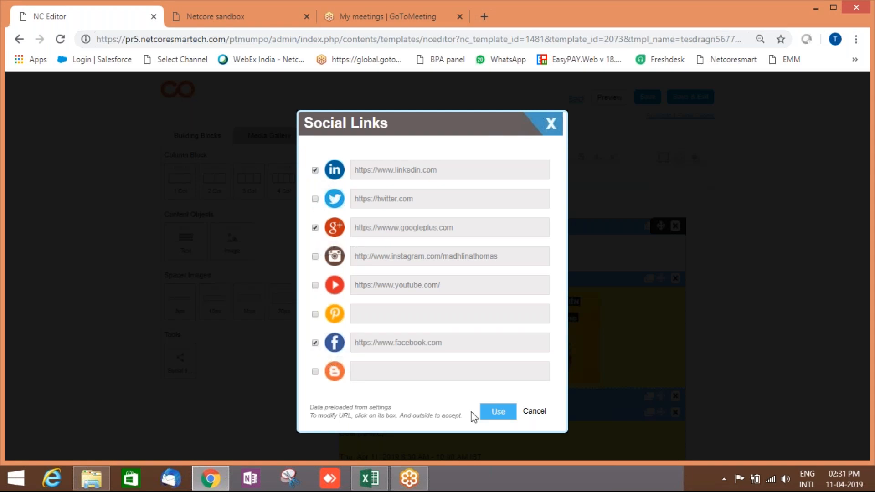
click(698, 299)
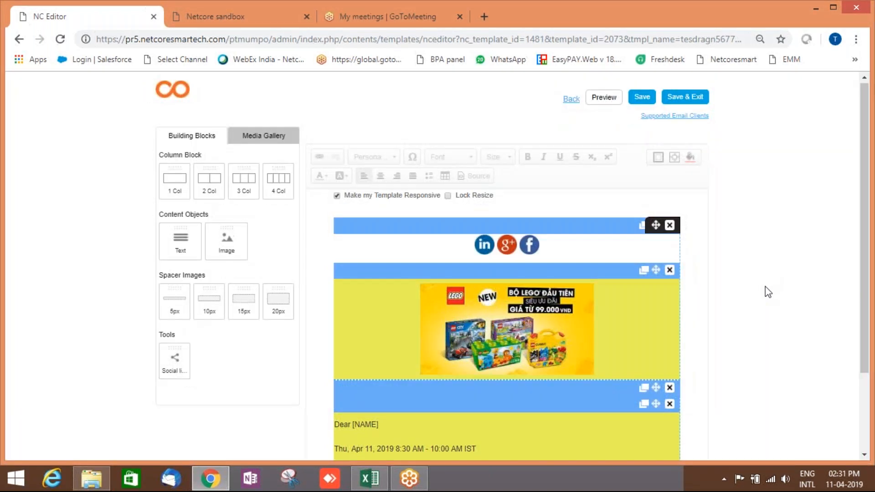
scroll(766, 296, down, 3)
scroll(766, 296, up, 3)
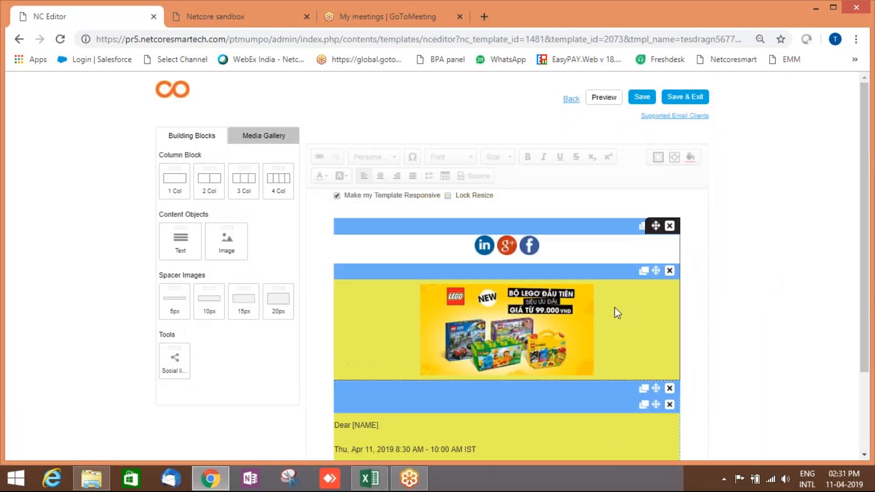
click(507, 331)
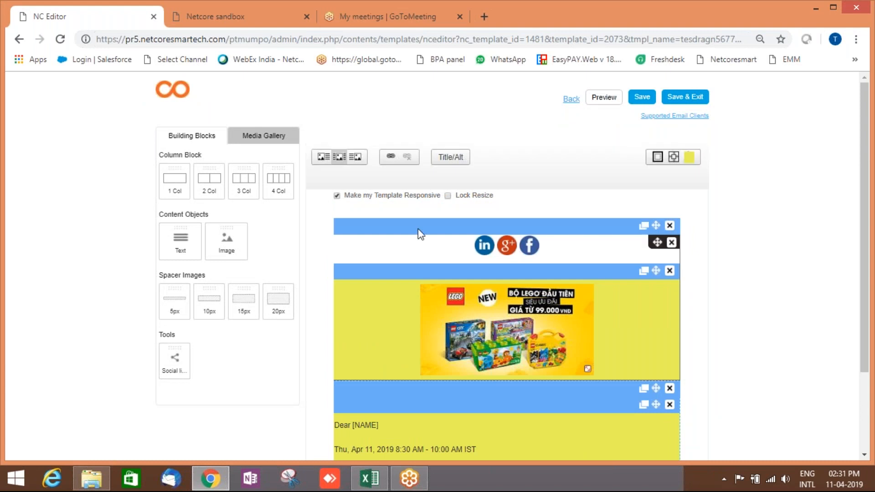
click(391, 156)
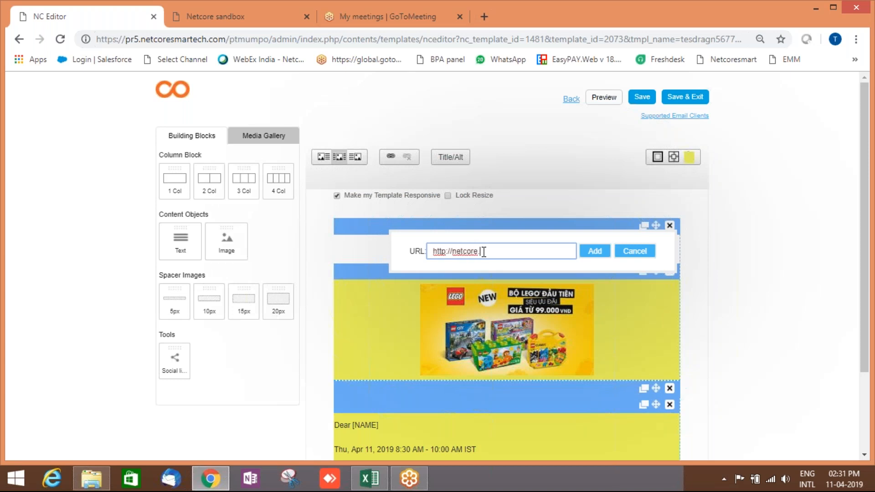
click(601, 253)
scroll(673, 288, down, 3)
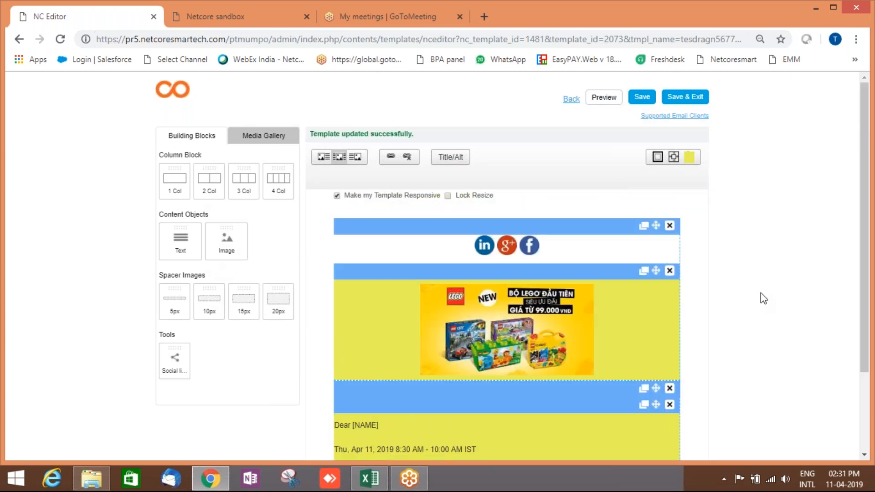
scroll(762, 297, down, 3)
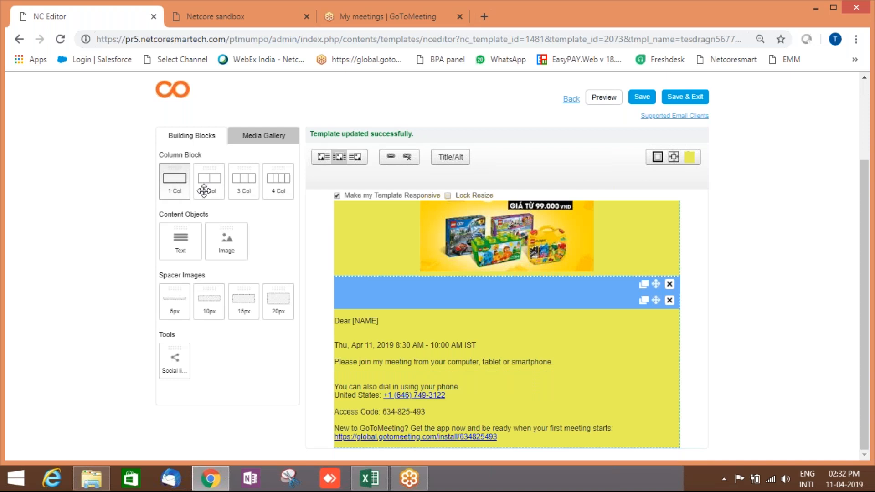
Place the Call Us Now image below the meeting text, shrink and centre it, then save the template.
drag(229, 240, 672, 401)
drag(177, 289, 504, 409)
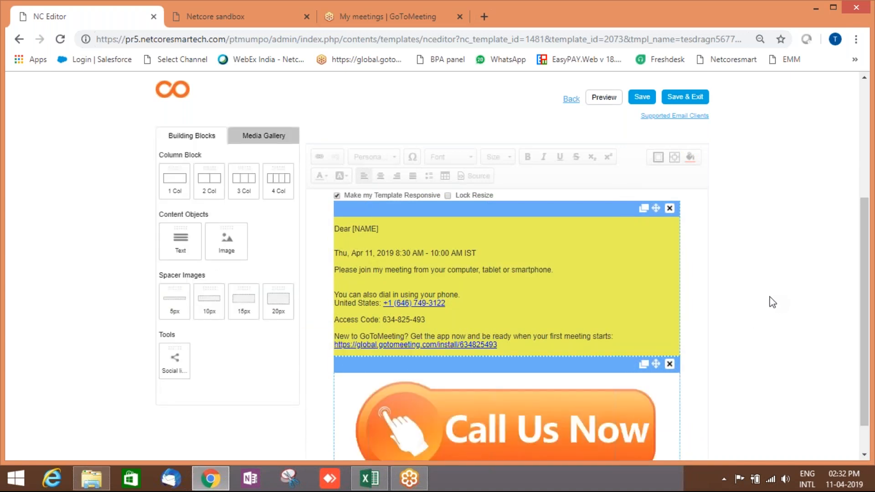
click(537, 423)
scroll(722, 386, down, 1)
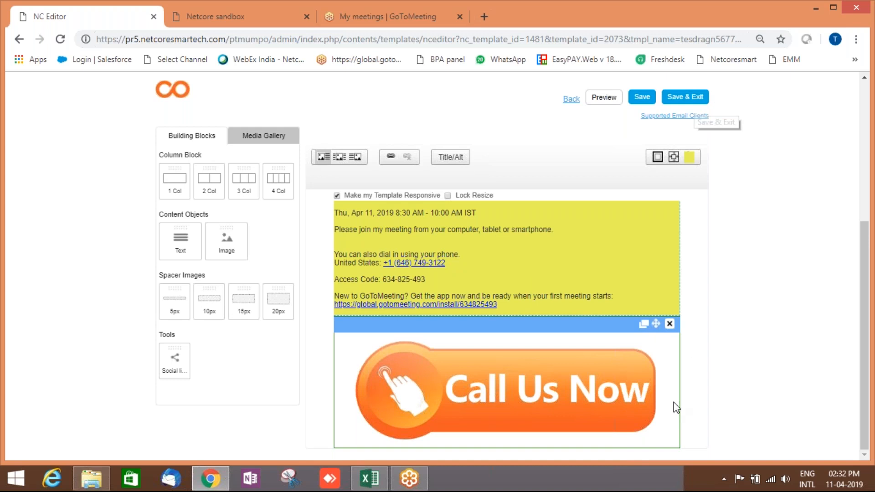
drag(672, 440, 525, 441)
click(340, 156)
click(692, 98)
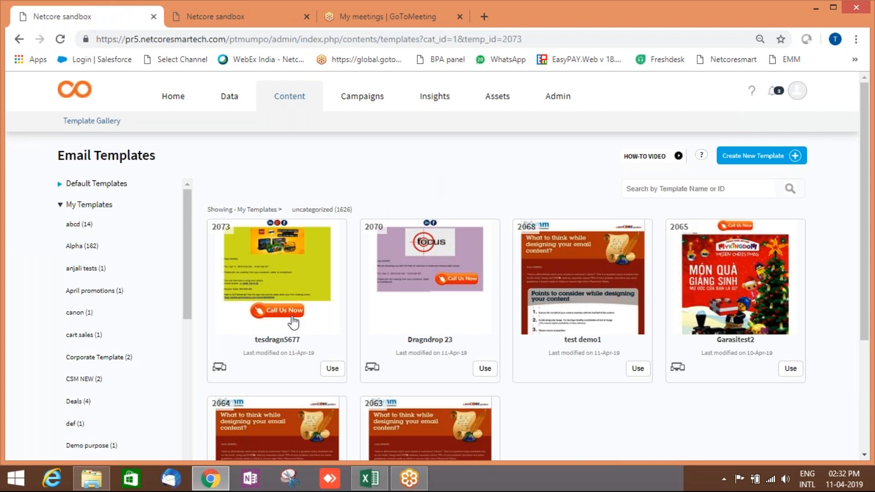
Use the tesdragn5677 (2073) template card to begin a Regular Email Broadcast.
click(333, 369)
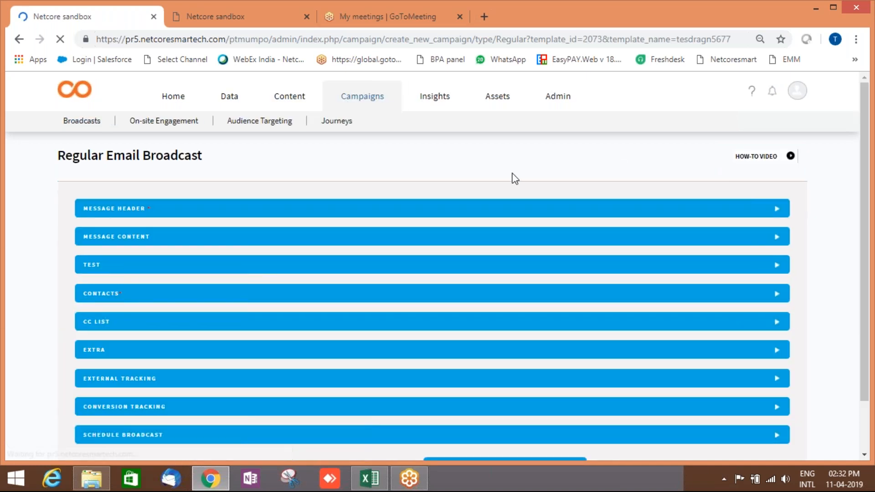
Enter broadcast name 'test demo camp22' and subject 'Hey [NAME] a very special discount only for you this morning!'.
scroll(513, 177, down, 2)
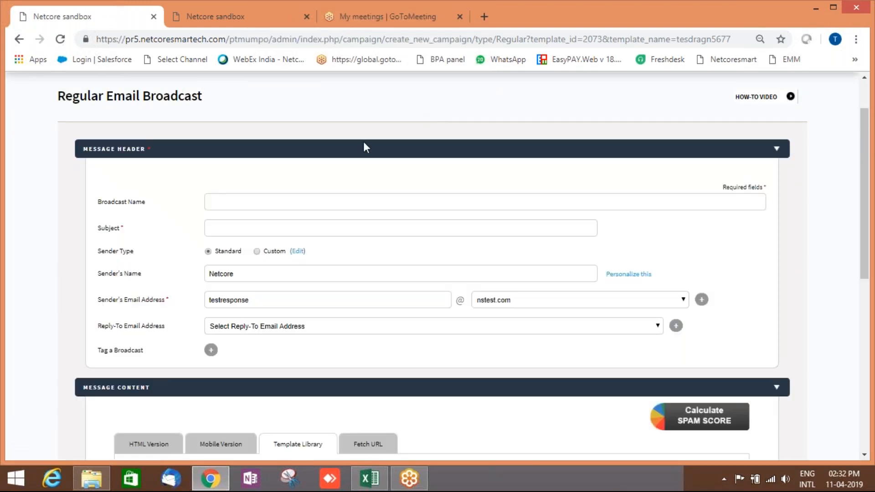
click(282, 202)
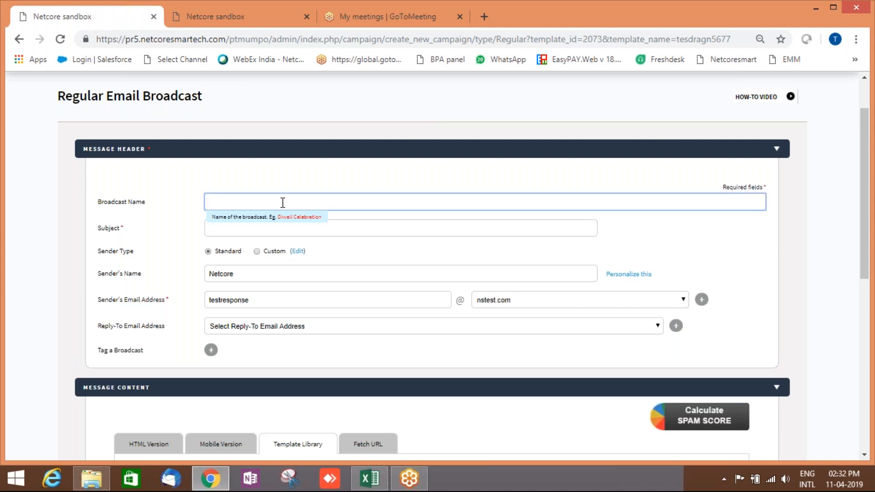
text(test demo camp22)
click(279, 232)
text(Hey )
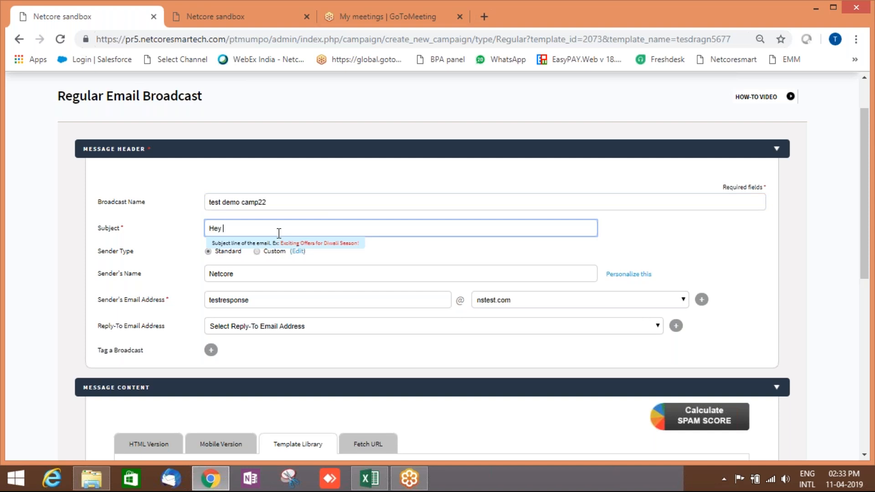
text([NAME] a very special discount only for you th)
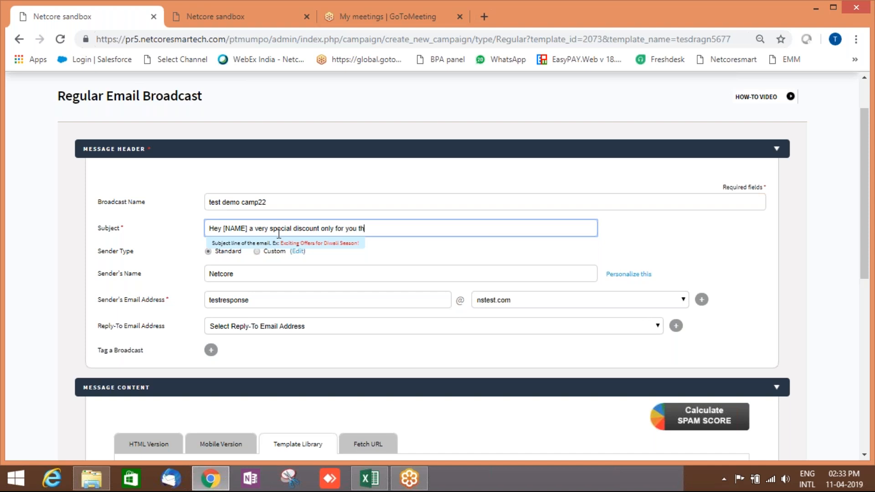
text(is morning!)
click(289, 277)
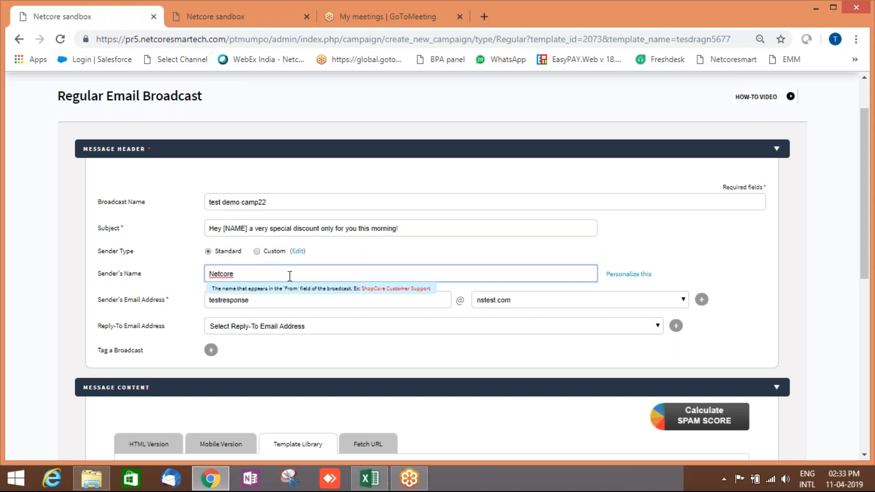
drag(290, 277, 202, 274)
click(272, 302)
click(530, 302)
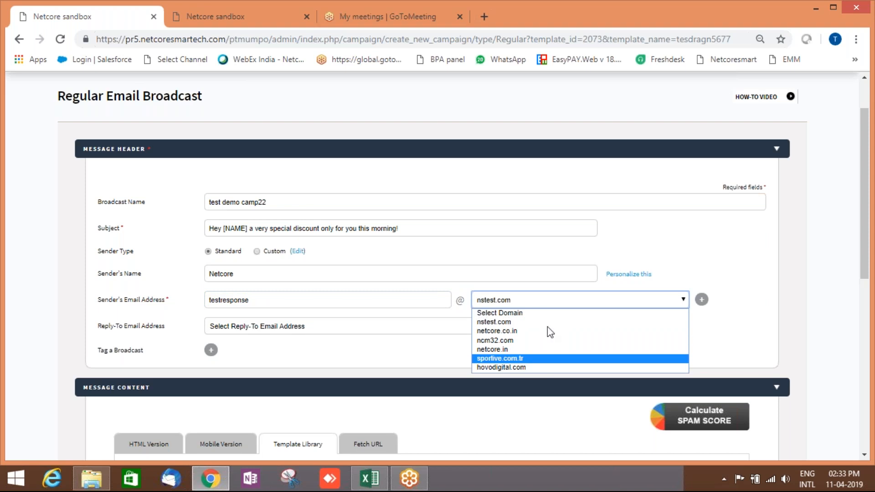
click(669, 253)
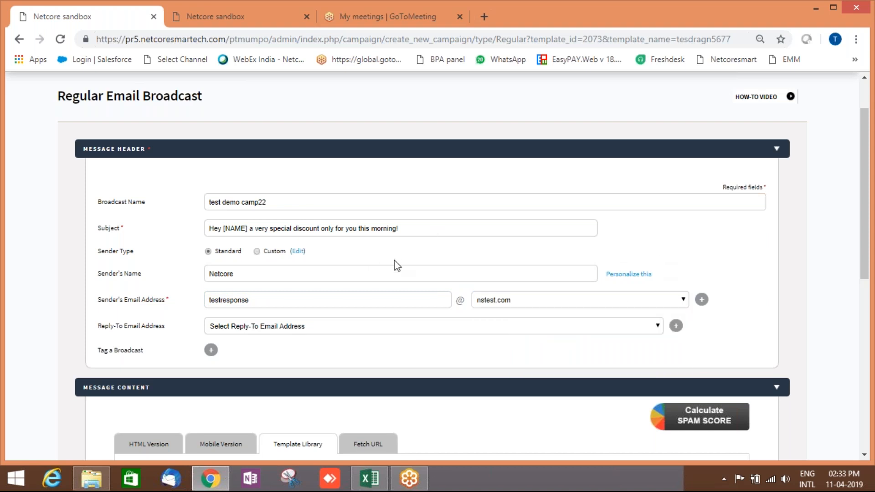
scroll(394, 263, down, 3)
click(280, 200)
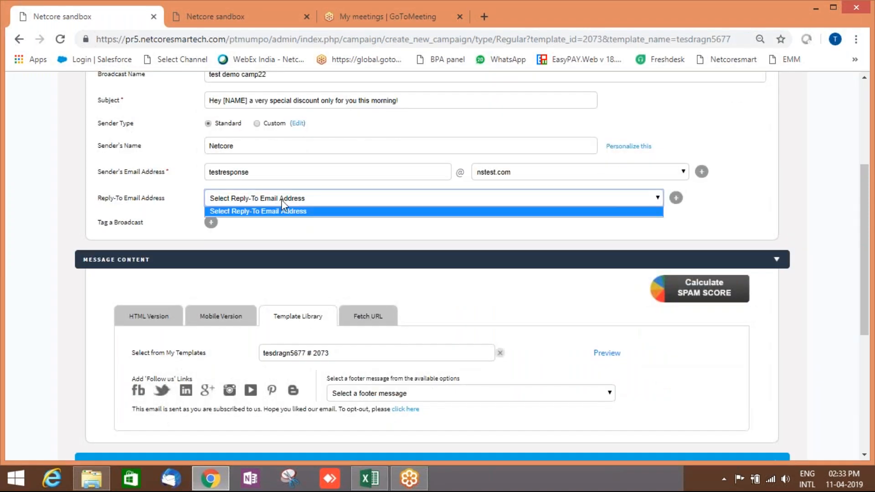
click(281, 199)
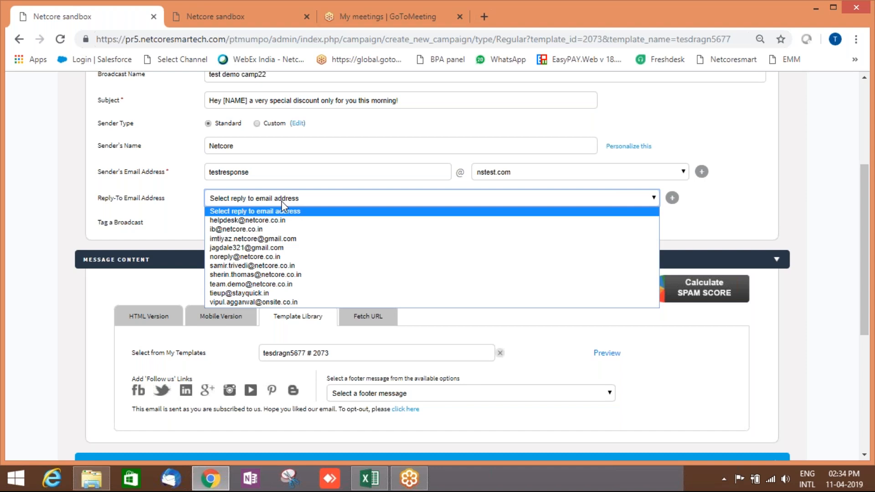
click(184, 178)
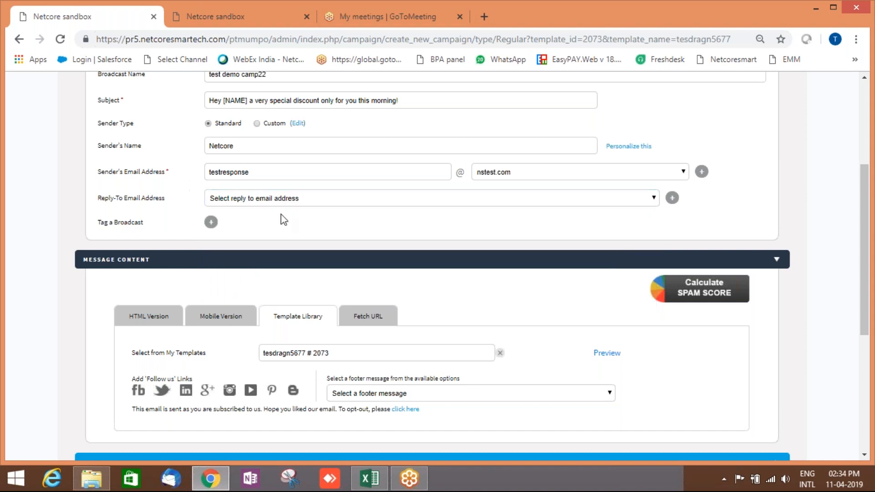
scroll(283, 220, down, 3)
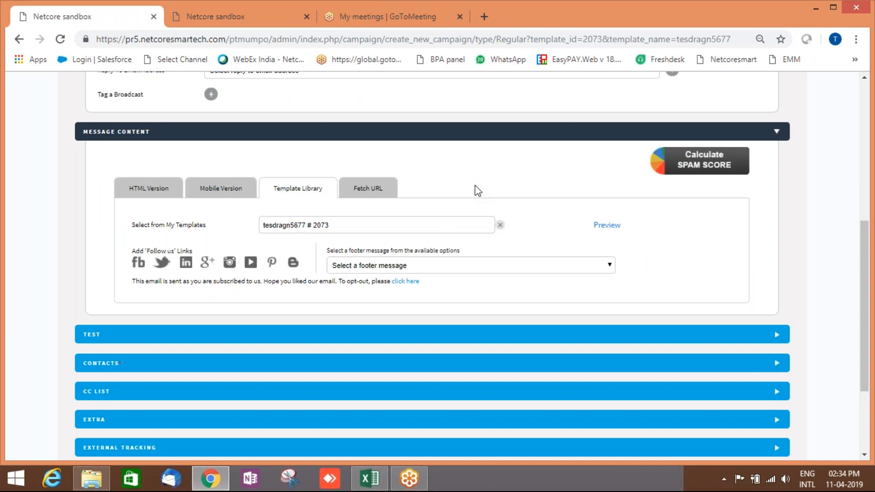
click(610, 227)
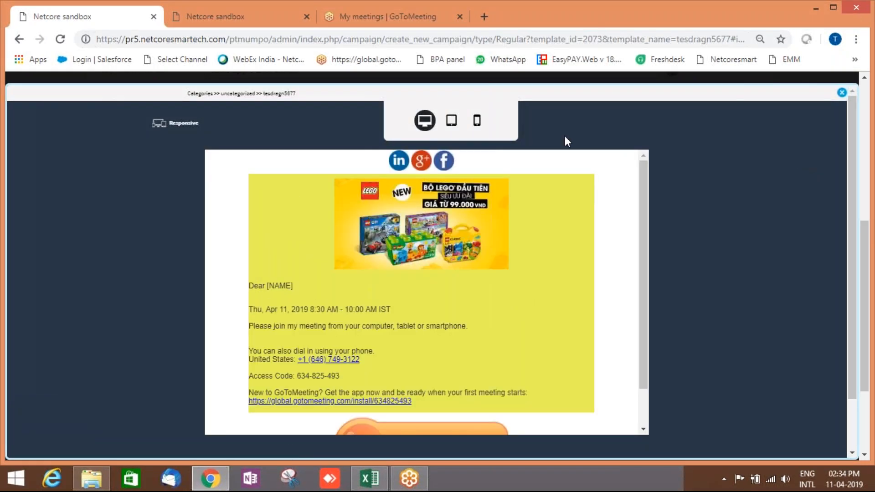
click(457, 124)
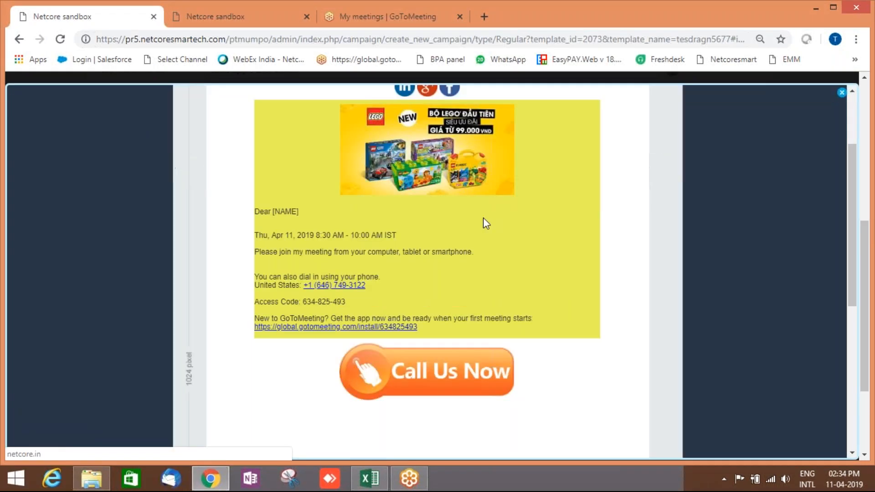
click(477, 120)
scroll(460, 235, down, 5)
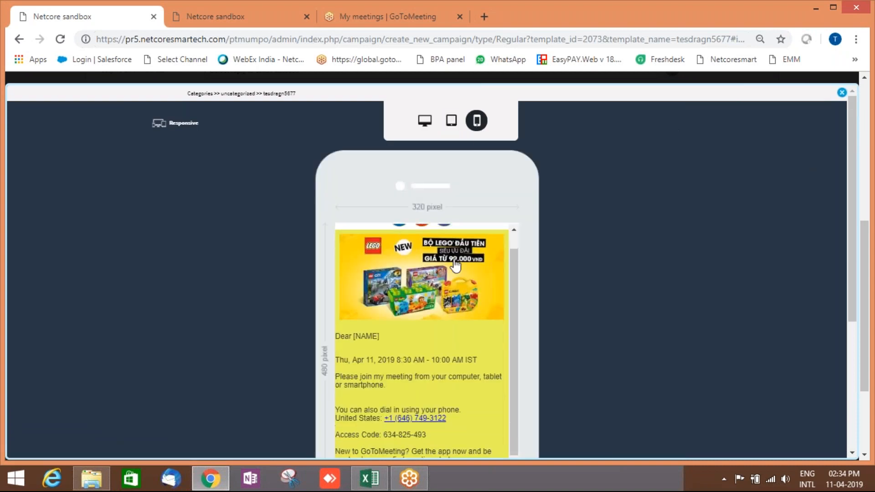
scroll(472, 234, up, 3)
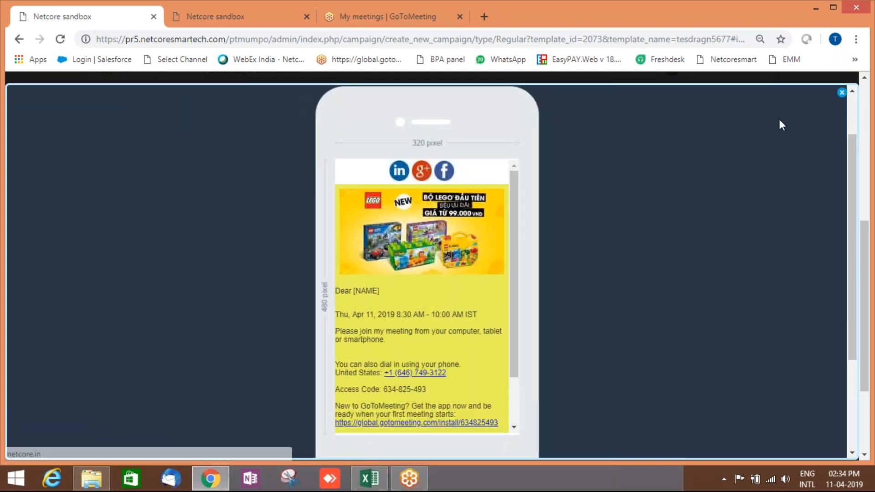
scroll(818, 117, up, 2)
scroll(825, 122, up, 1)
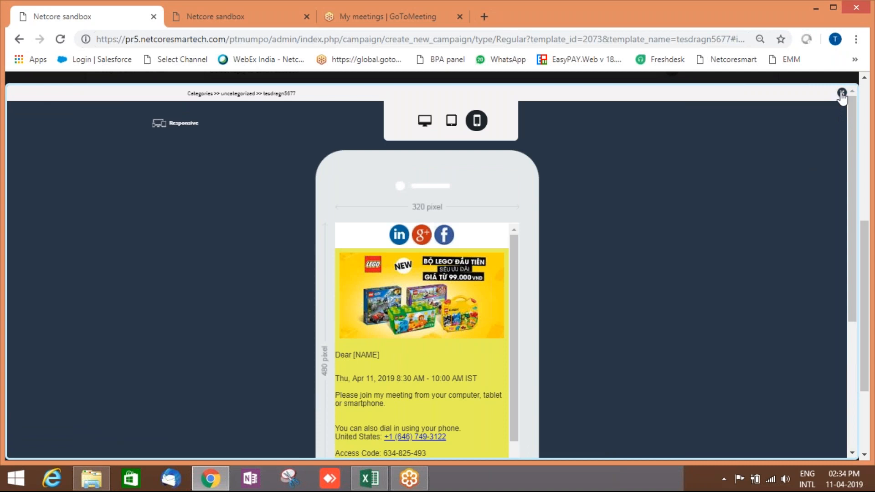
click(842, 93)
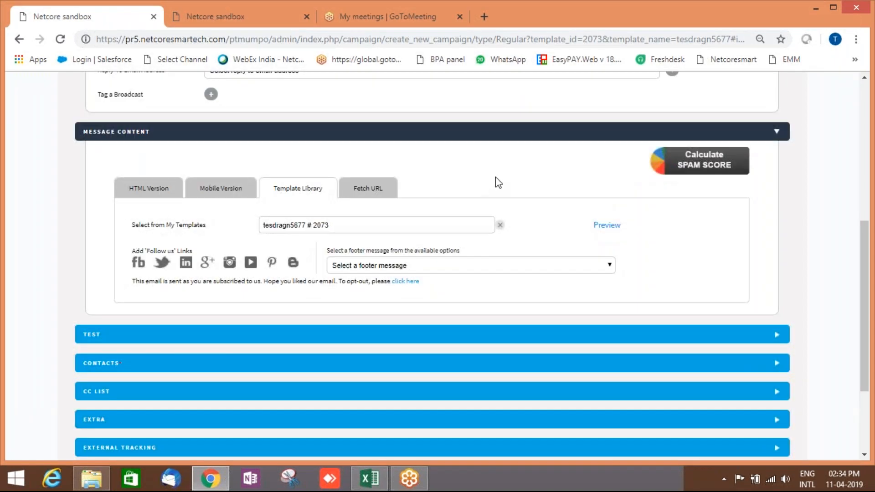
Leave the predefined test addresses unticked and choose List(s)/Segment(s) as the contact target.
scroll(519, 227, down, 2)
click(270, 213)
click(105, 233)
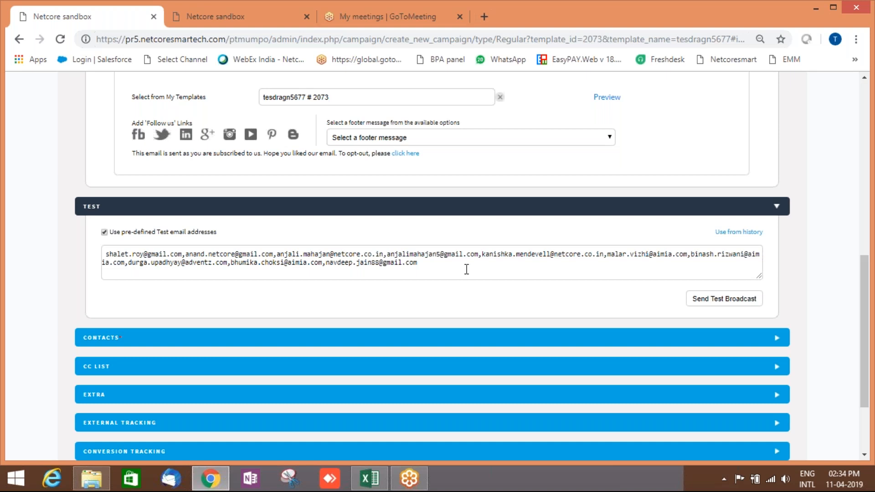
scroll(466, 269, down, 1)
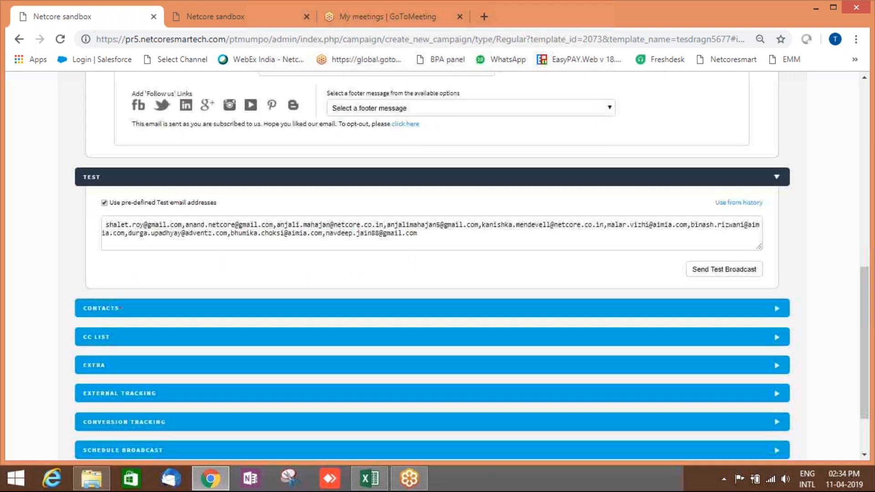
click(467, 271)
click(104, 169)
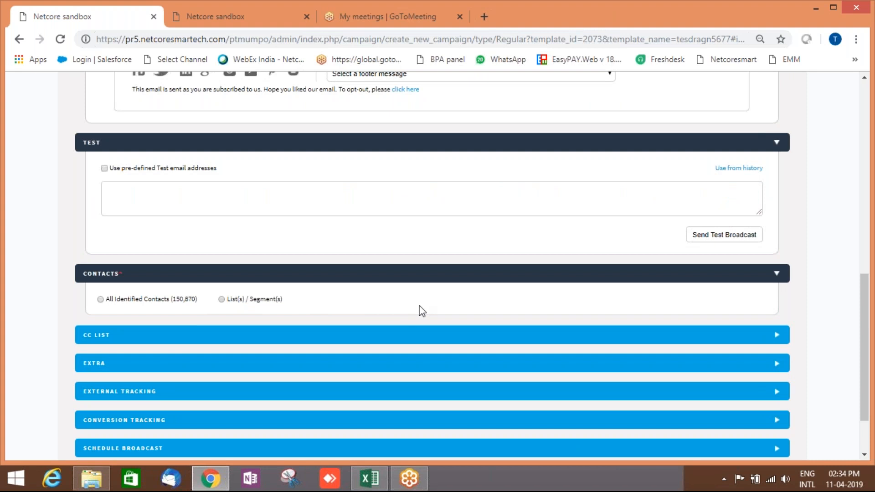
click(221, 299)
Expand the CC LIST section below Contacts to reveal the two admin CC addresses.
scroll(434, 313, down, 1)
scroll(406, 338, down, 3)
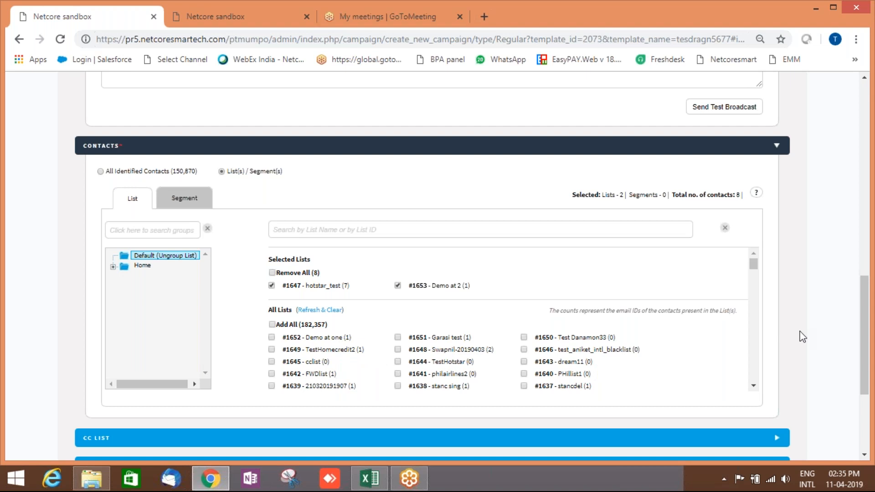
scroll(801, 337, down, 4)
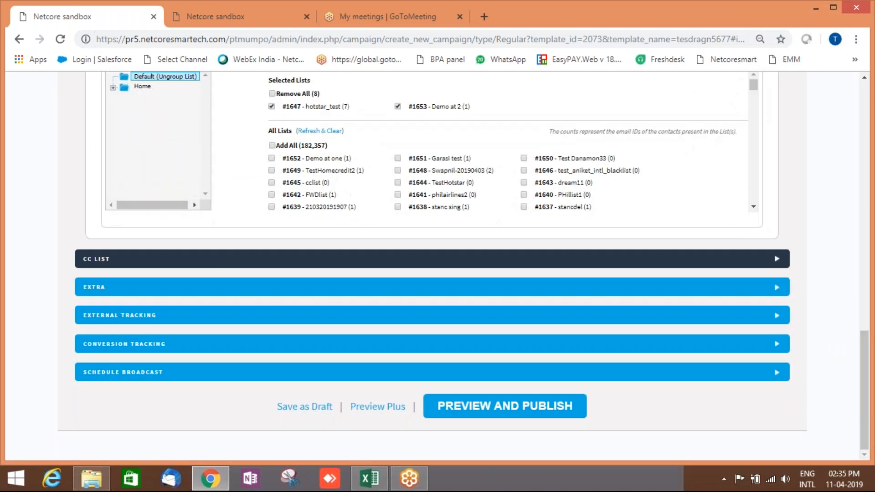
click(225, 267)
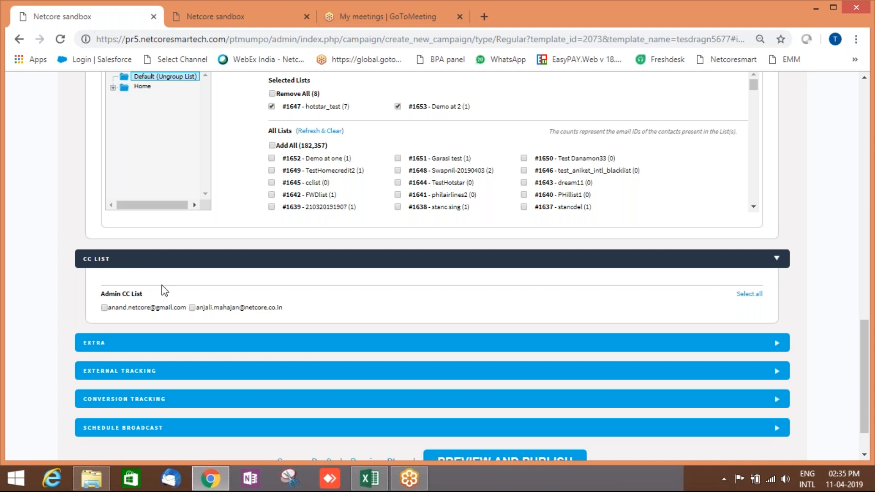
Expand EXTRA options and run PREVIEW AND PUBLISH, saving draft broadcast 2094, then scroll back up.
scroll(175, 314, down, 1)
click(219, 291)
scroll(158, 337, down, 1)
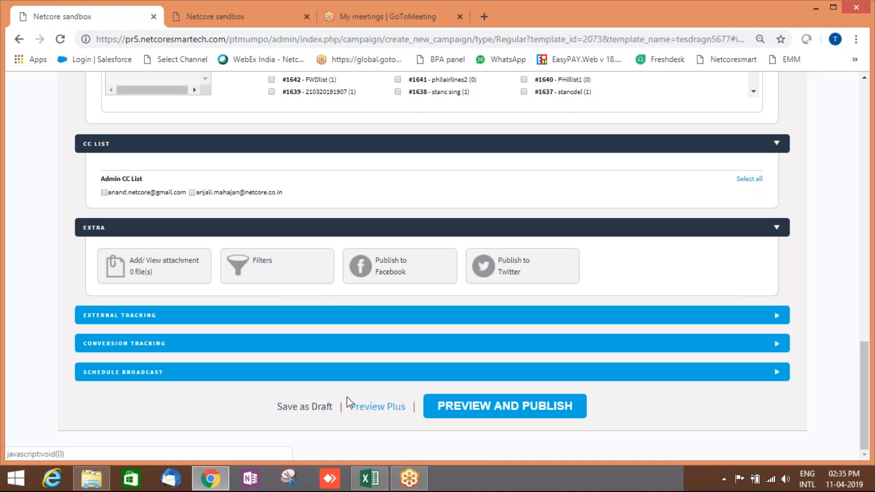
click(440, 405)
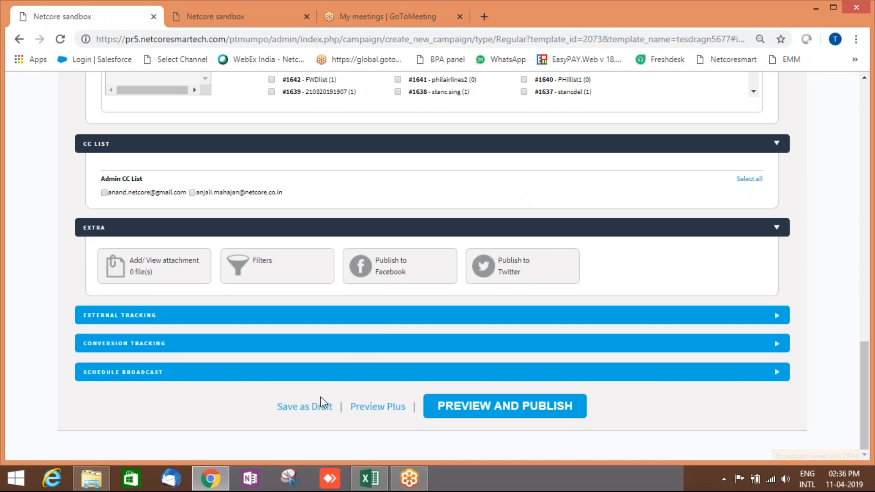
scroll(325, 406, up, 3)
scroll(262, 299, up, 15)
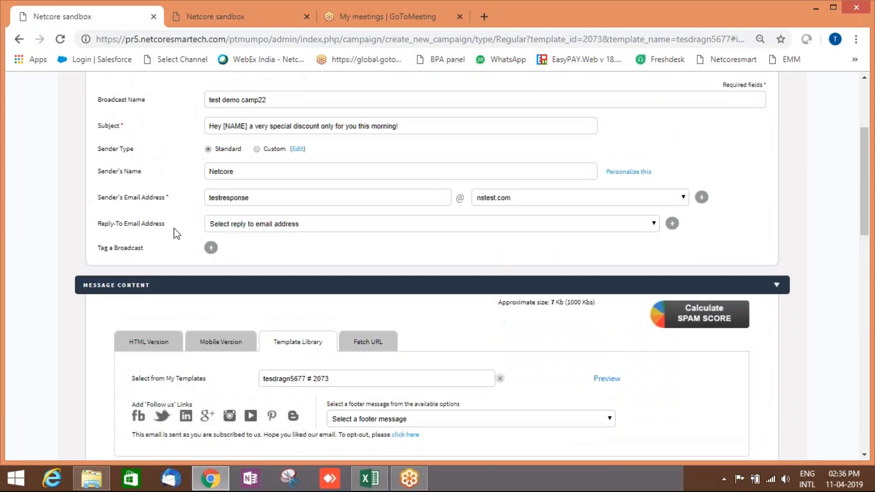
Add the tags TestTag and newsletter to the broadcast and save them.
click(211, 247)
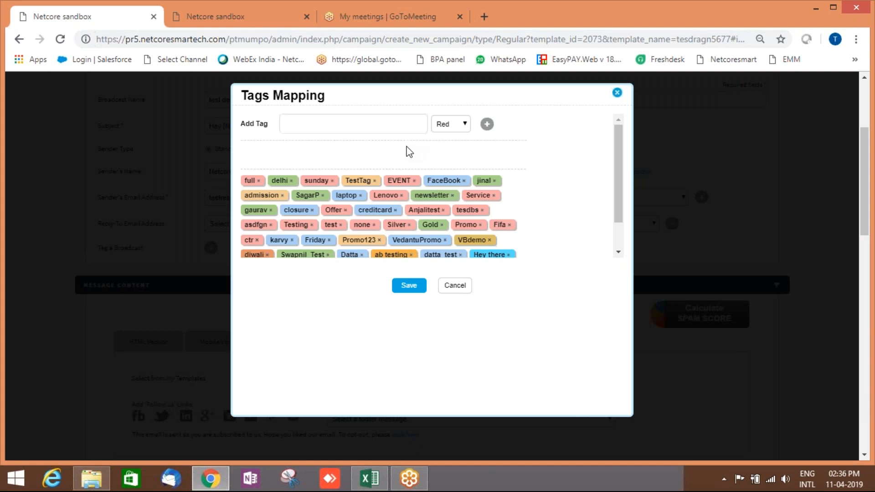
click(367, 182)
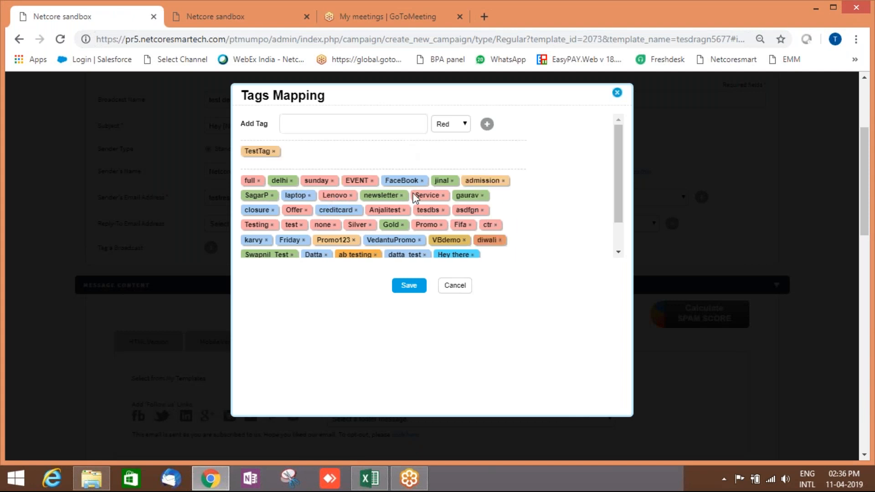
click(391, 196)
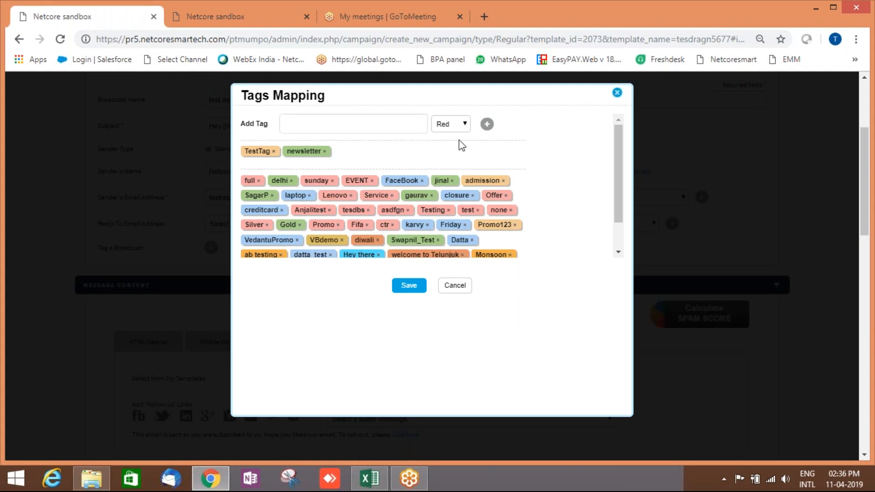
click(413, 285)
scroll(422, 258, down, 7)
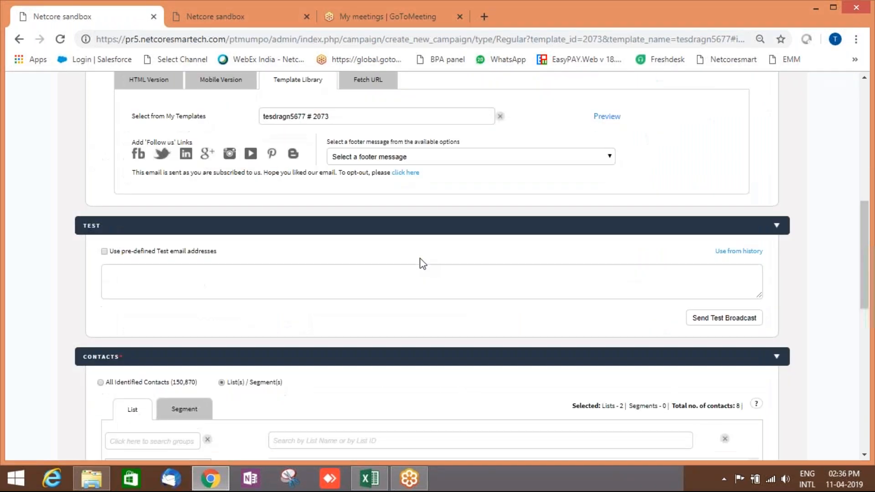
Expand External Tracking, set it to YES to view the UTM fields, then back to NO.
scroll(422, 263, down, 6)
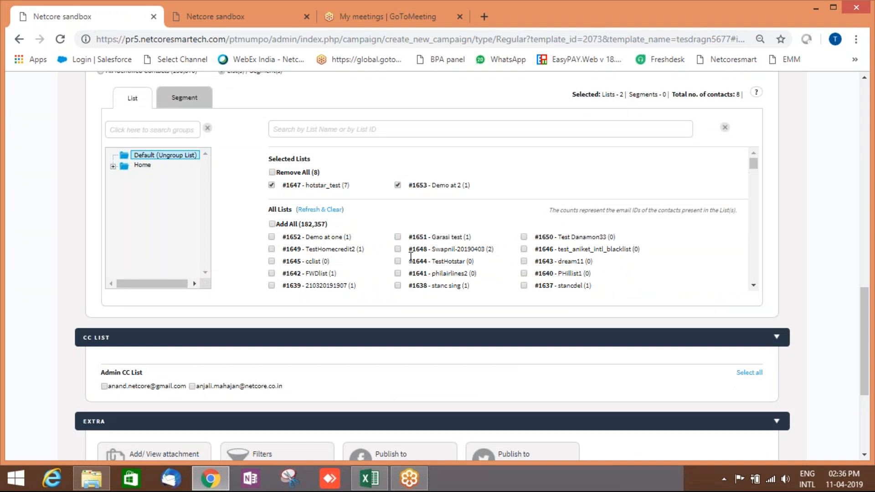
scroll(439, 271, down, 3)
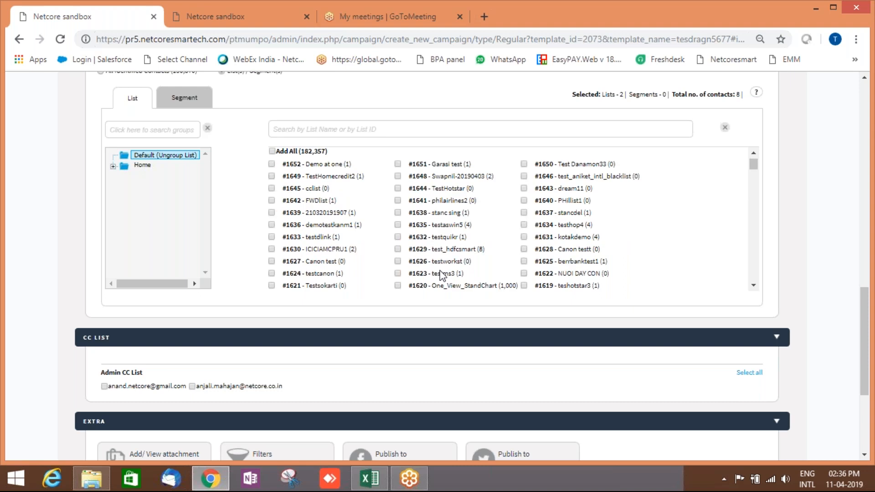
scroll(784, 267, down, 2)
scroll(789, 278, down, 3)
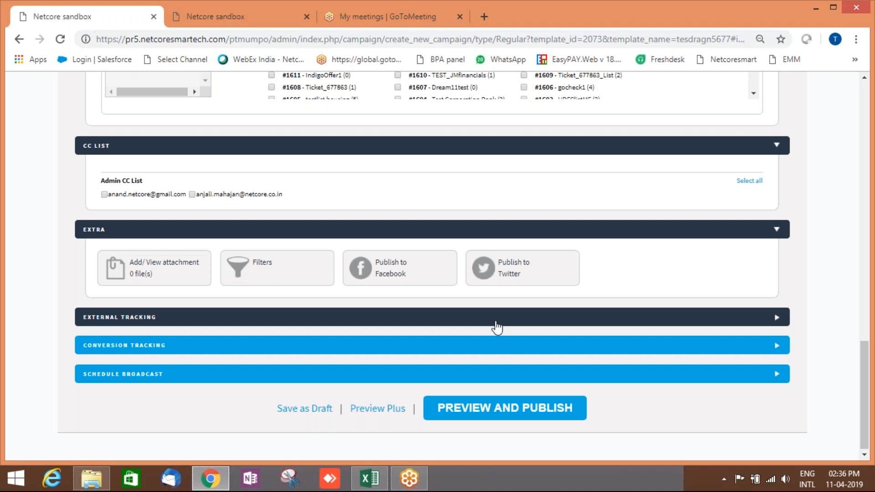
click(241, 317)
scroll(292, 323, down, 1)
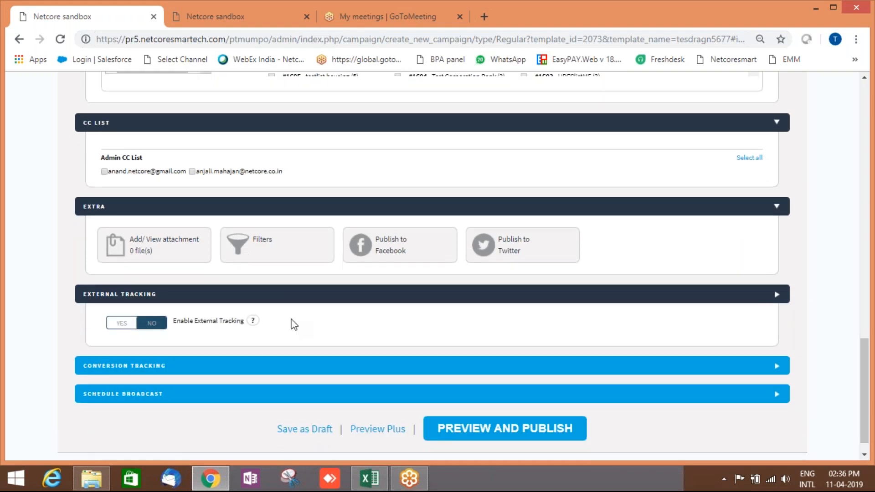
scroll(294, 325, down, 1)
click(130, 306)
scroll(373, 317, down, 3)
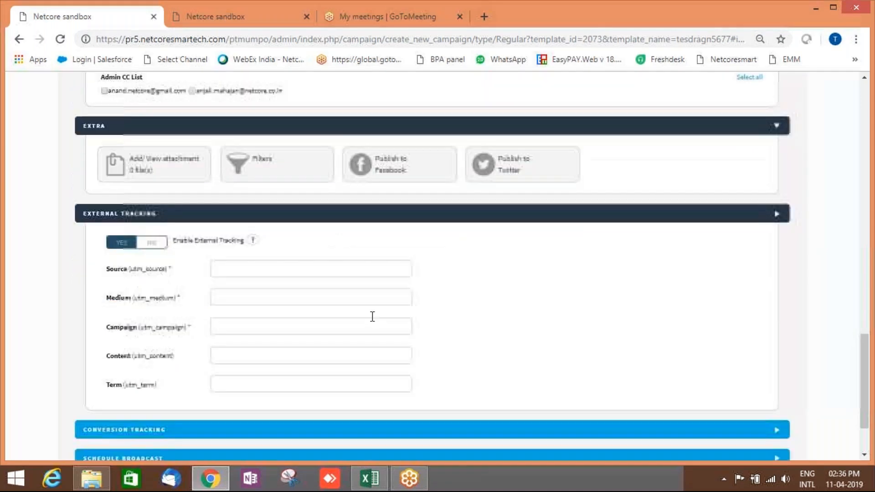
scroll(372, 316, down, 3)
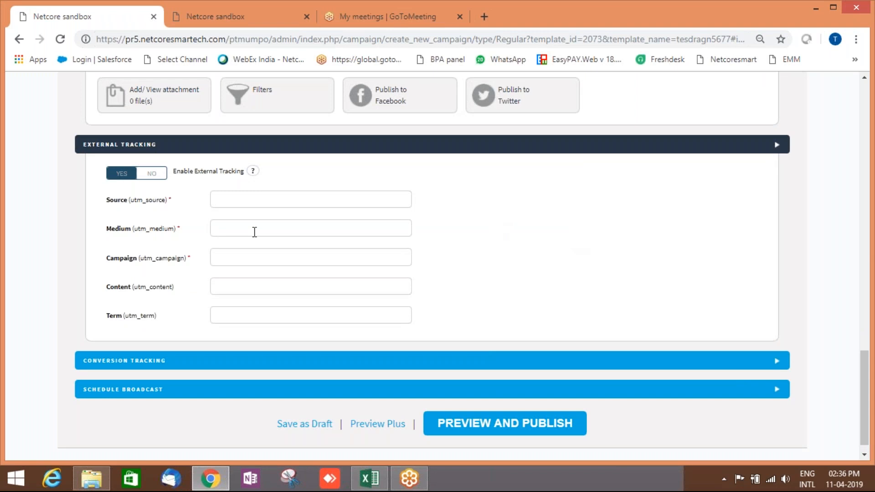
click(152, 173)
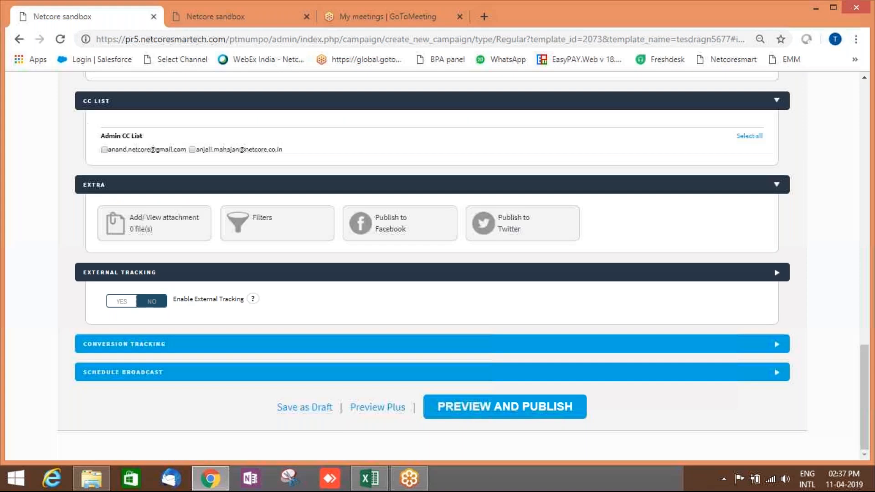
Check the Conversion Activity list without picking an activity, then expand Schedule Broadcast.
click(199, 346)
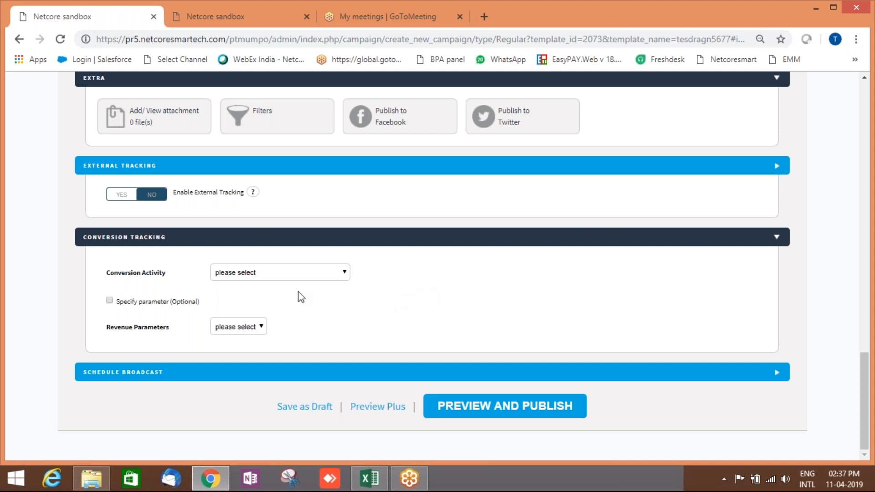
click(296, 277)
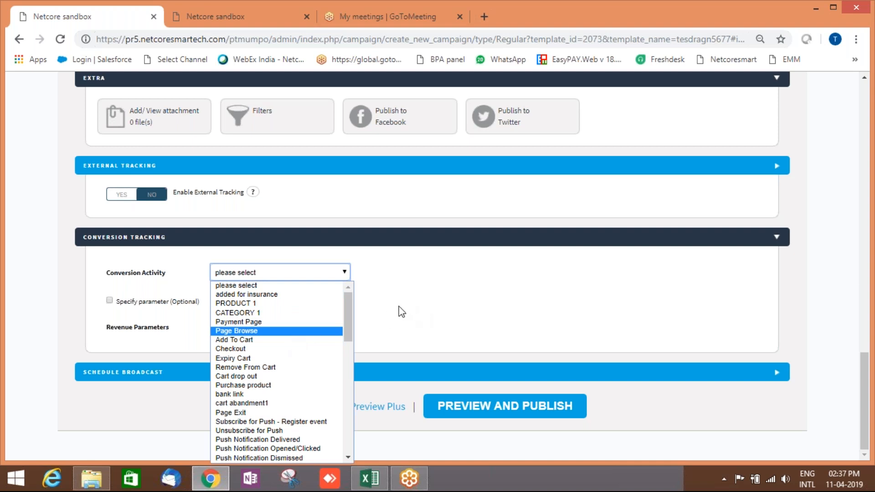
click(397, 318)
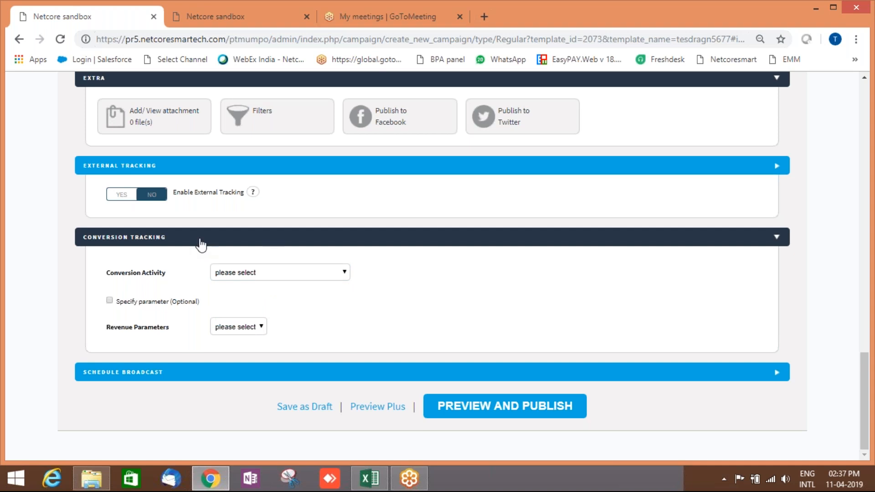
click(201, 240)
click(286, 371)
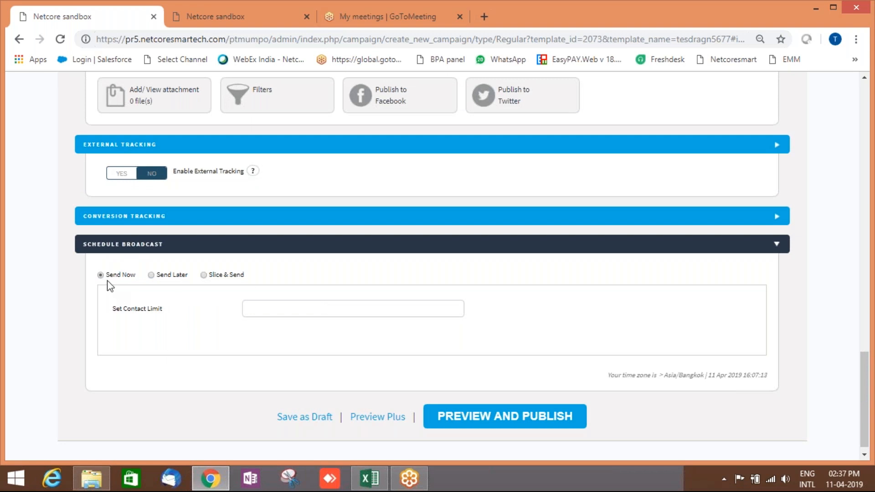
Choose Send Later and enter a 50000 contact limit, then clear it again.
click(151, 276)
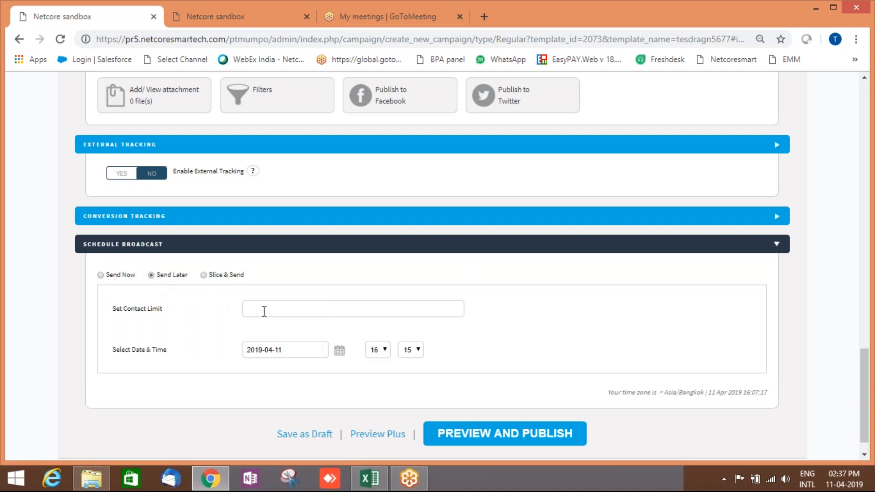
click(264, 310)
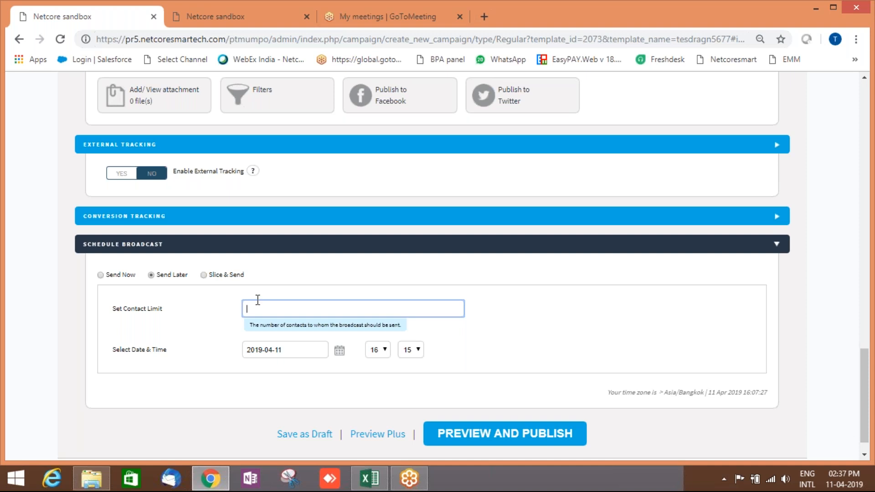
text(50000)
key(BackSpace)
key(BackSpace)
key(BackSpace)
key(BackSpace)
key(BackSpace)
Switch to Send Now, review the preview's subject line and yellow email, then close it.
click(101, 275)
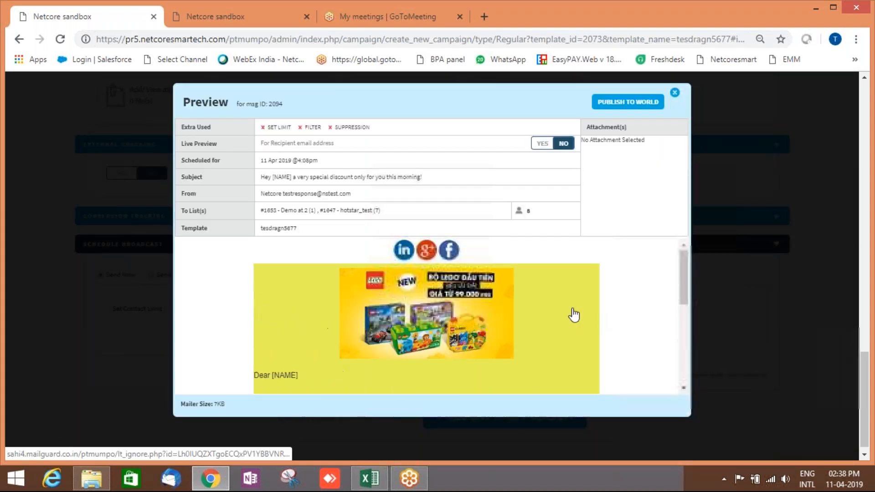
scroll(617, 292, down, 5)
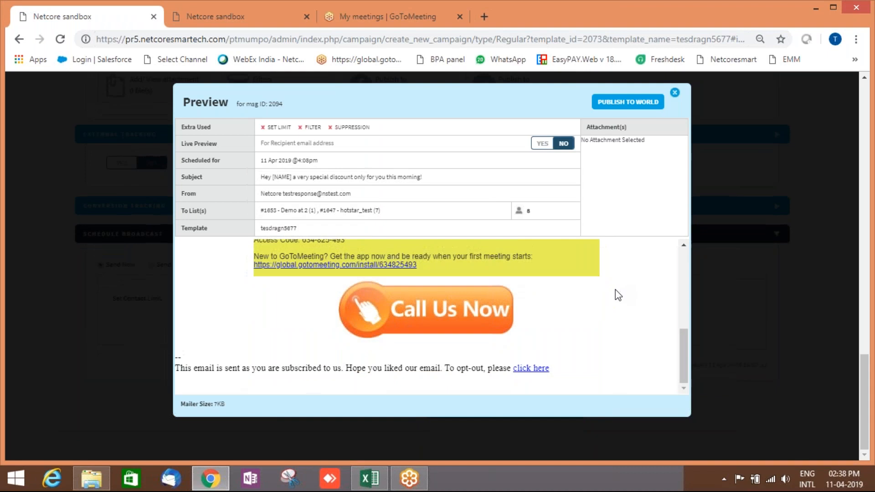
scroll(616, 294, up, 5)
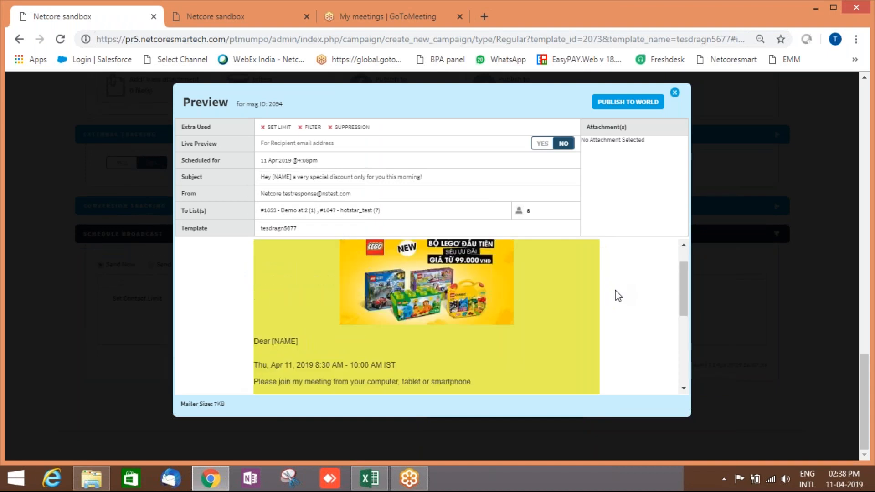
scroll(484, 256, up, 2)
scroll(484, 256, up, 3)
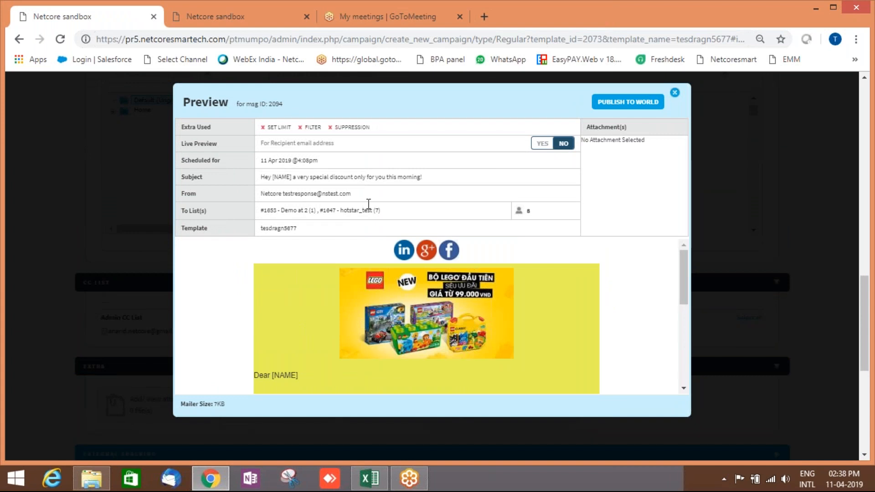
drag(446, 173, 258, 170)
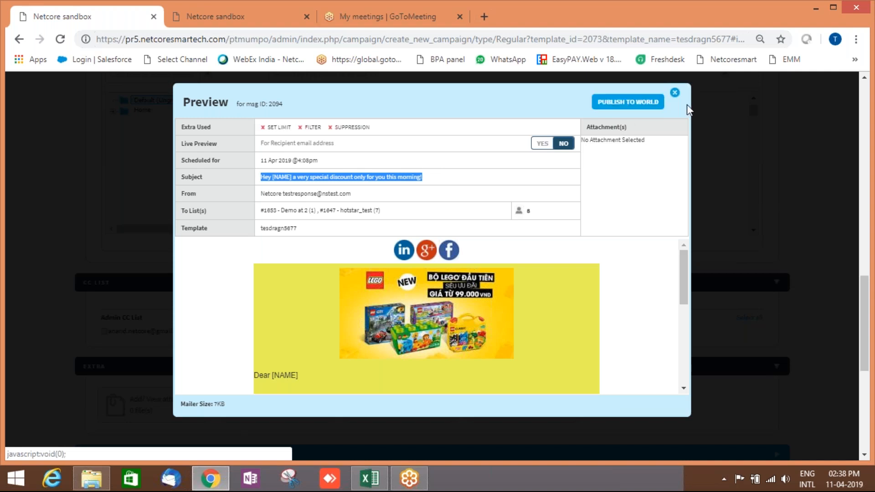
click(678, 95)
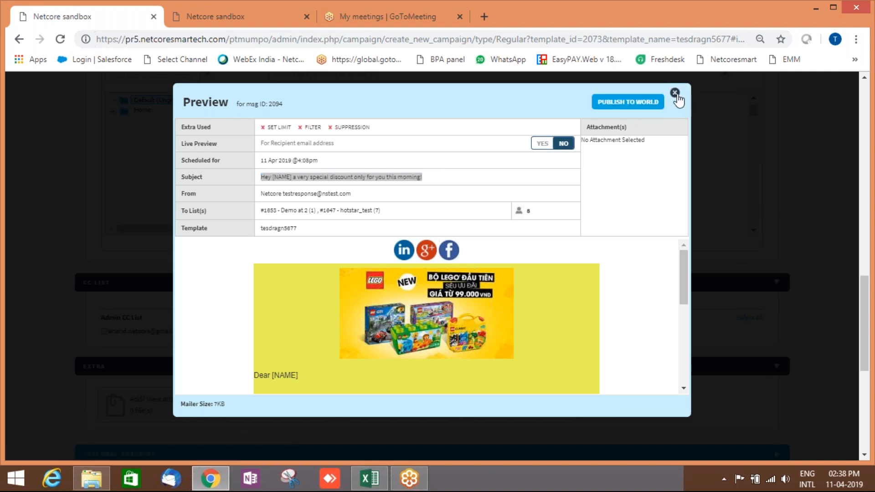
click(676, 94)
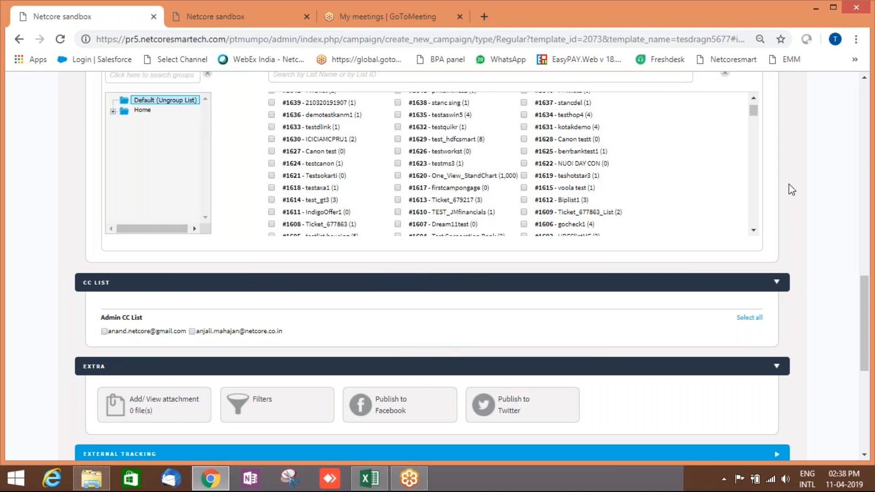
scroll(791, 190, up, 15)
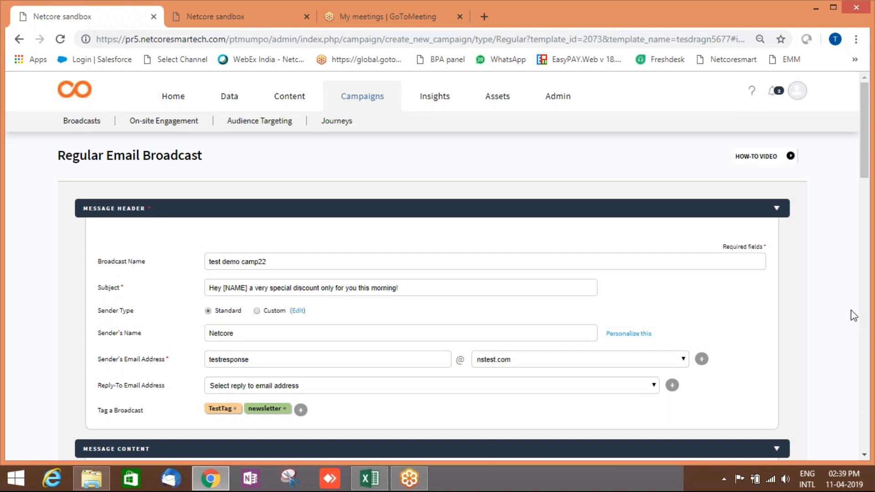
click(835, 305)
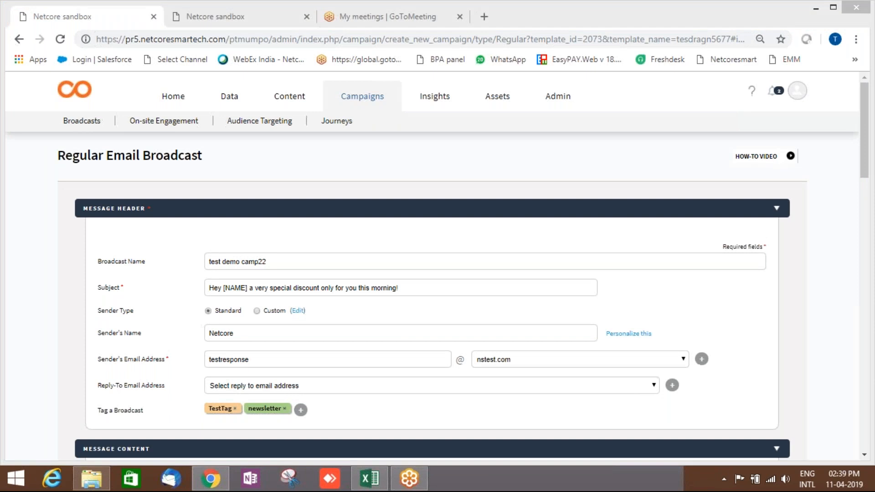